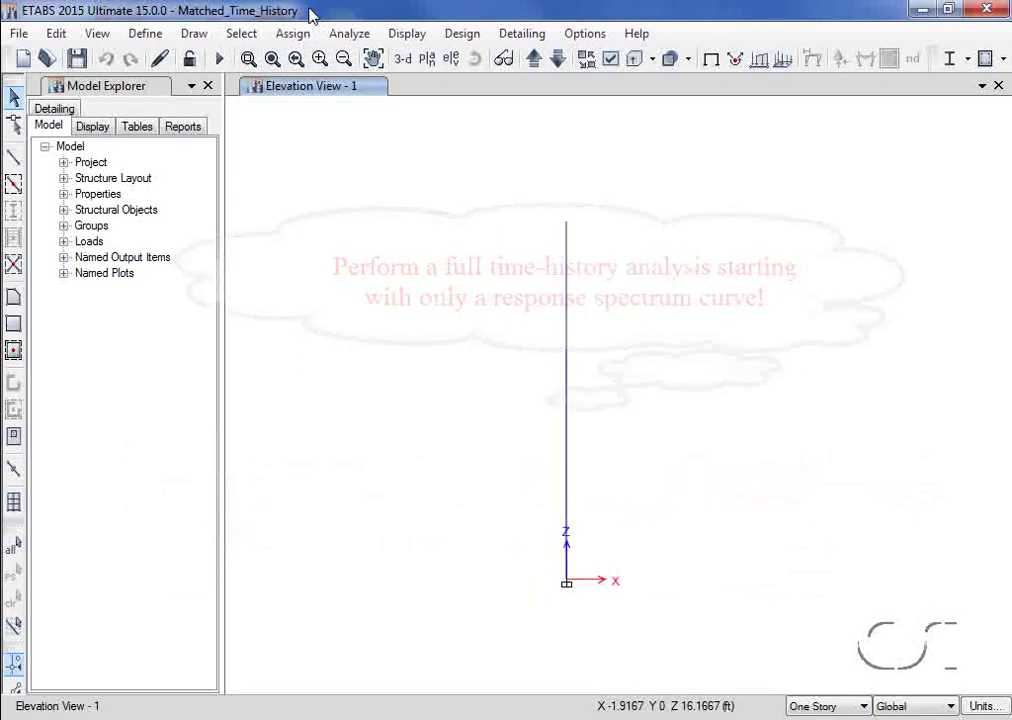
# - Open the Time History function definitions with Matched to Response Spectrum chosen as the type to add
pyautogui.click(143, 35)
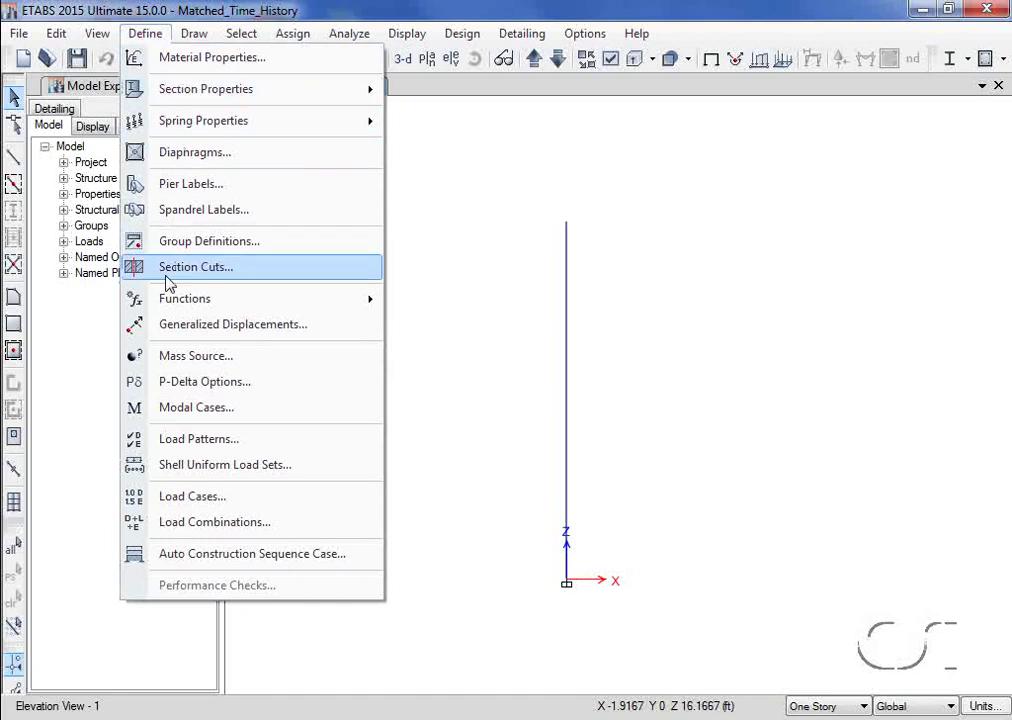
pyautogui.moveTo(244, 303)
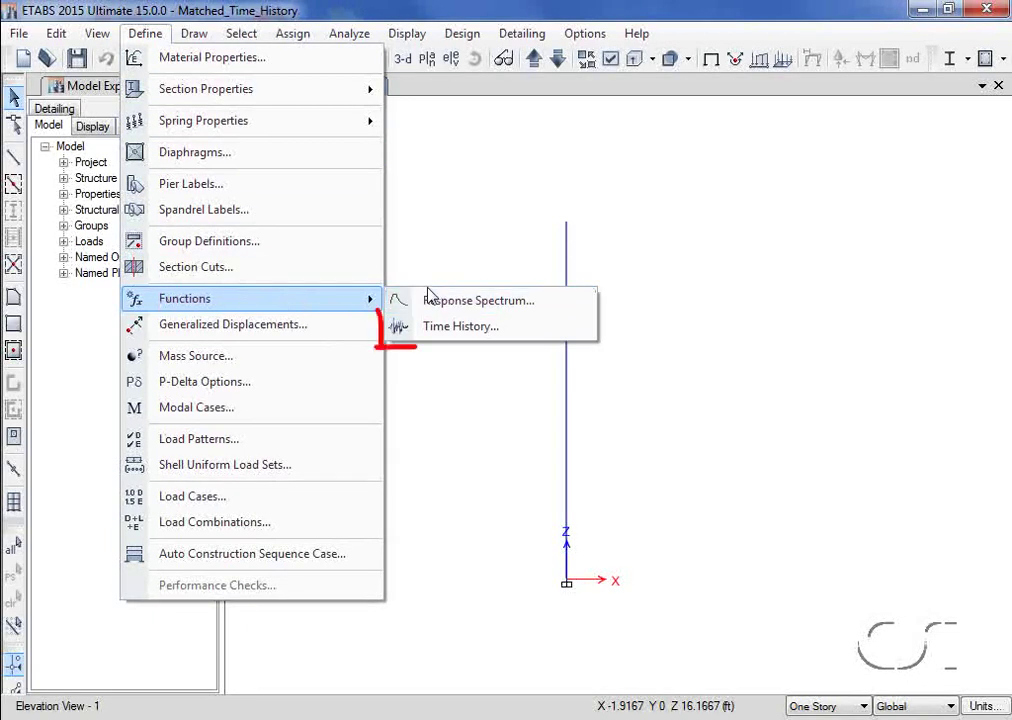
pyautogui.click(512, 331)
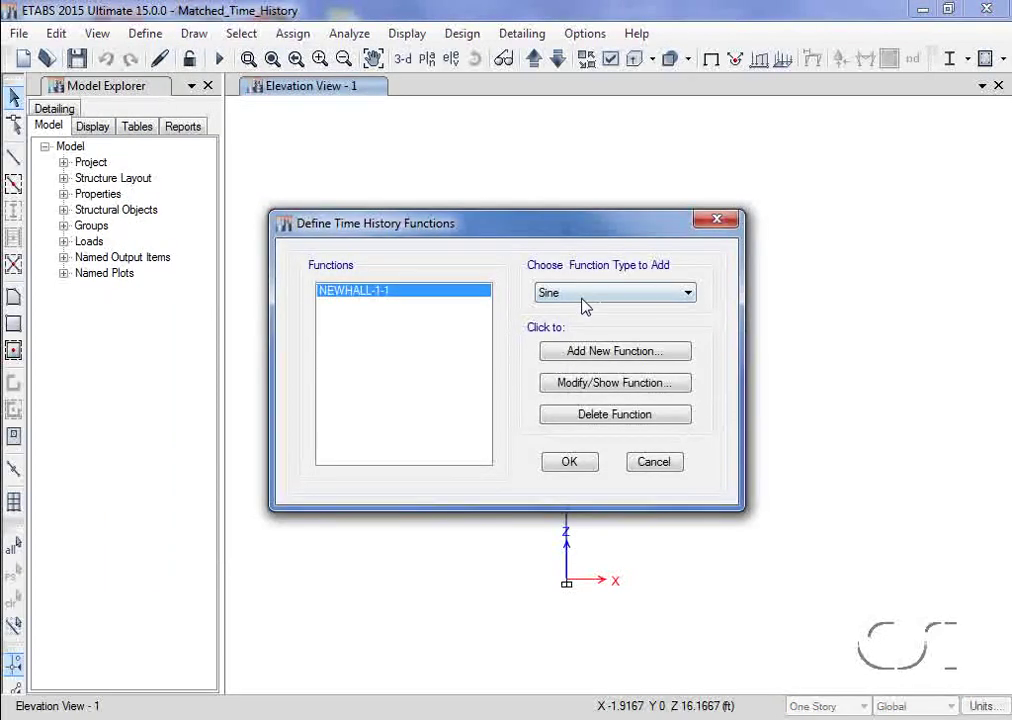
pyautogui.click(584, 296)
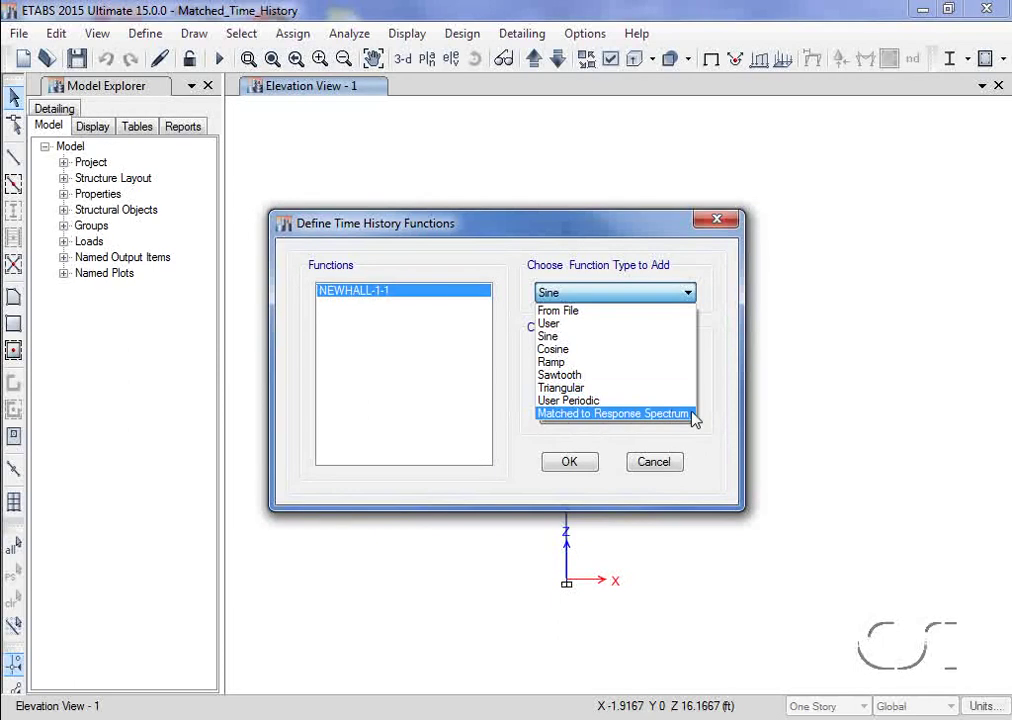
pyautogui.click(612, 413)
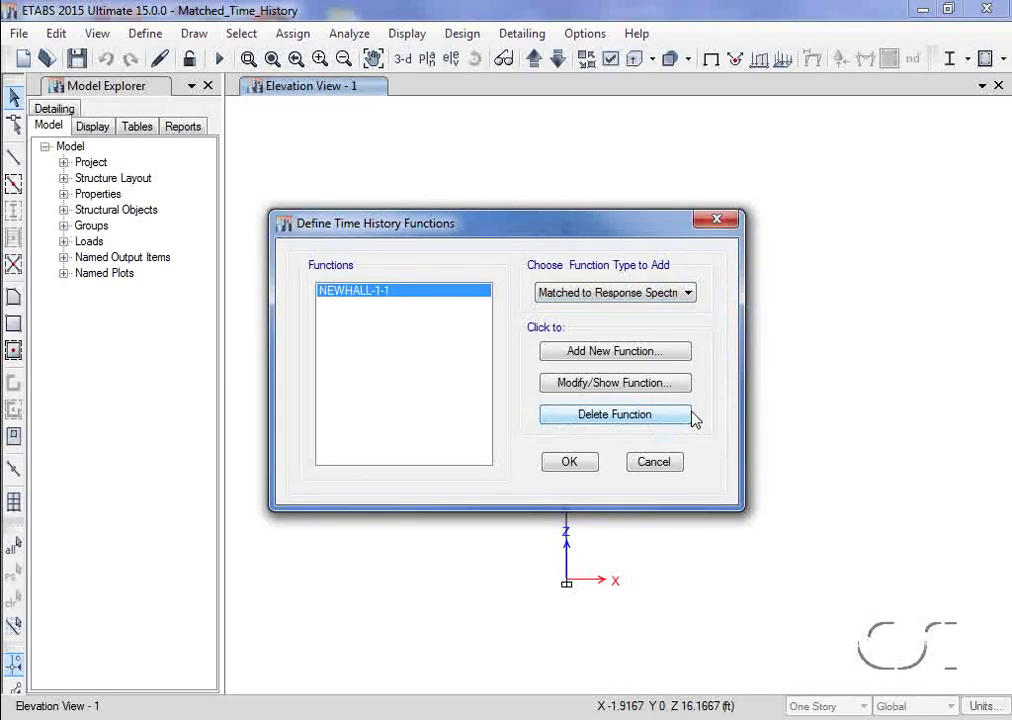
# - Add a matched function named Synthetic_freq that uses spectral matching in the frequency domain
pyautogui.click(614, 351)
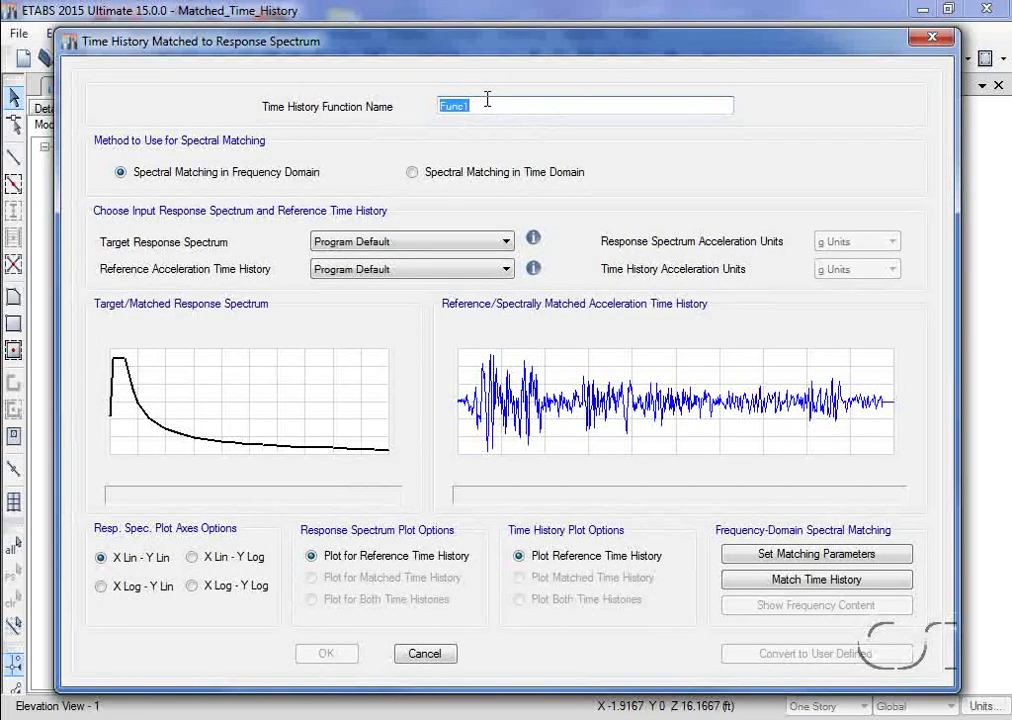
pyautogui.write('Synthetic_freq')
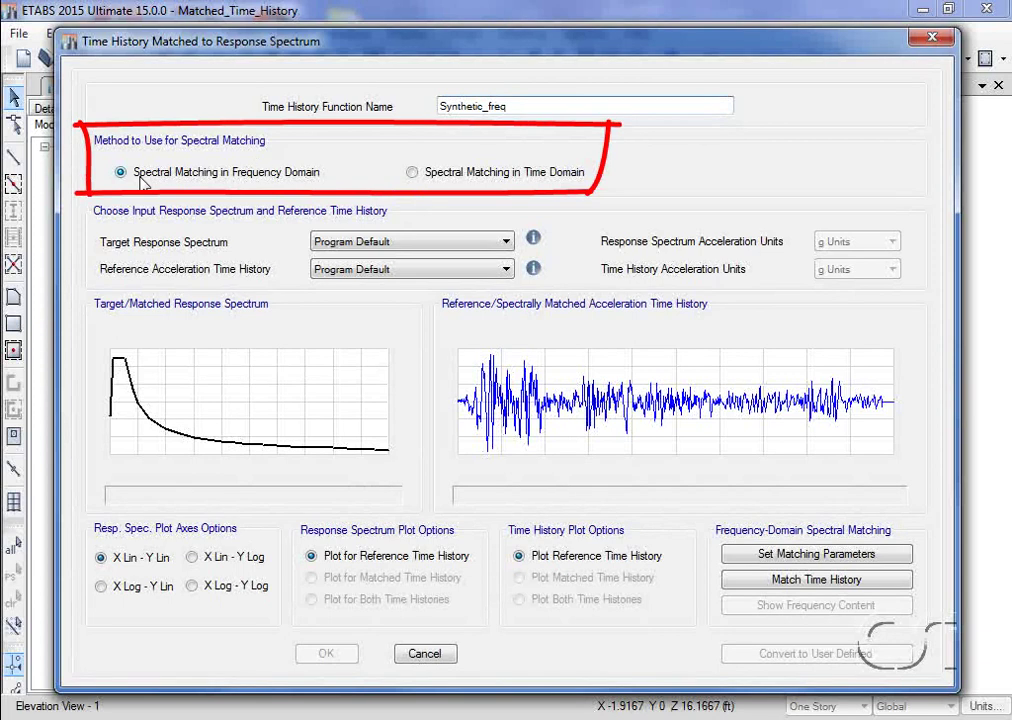
pyautogui.click(411, 172)
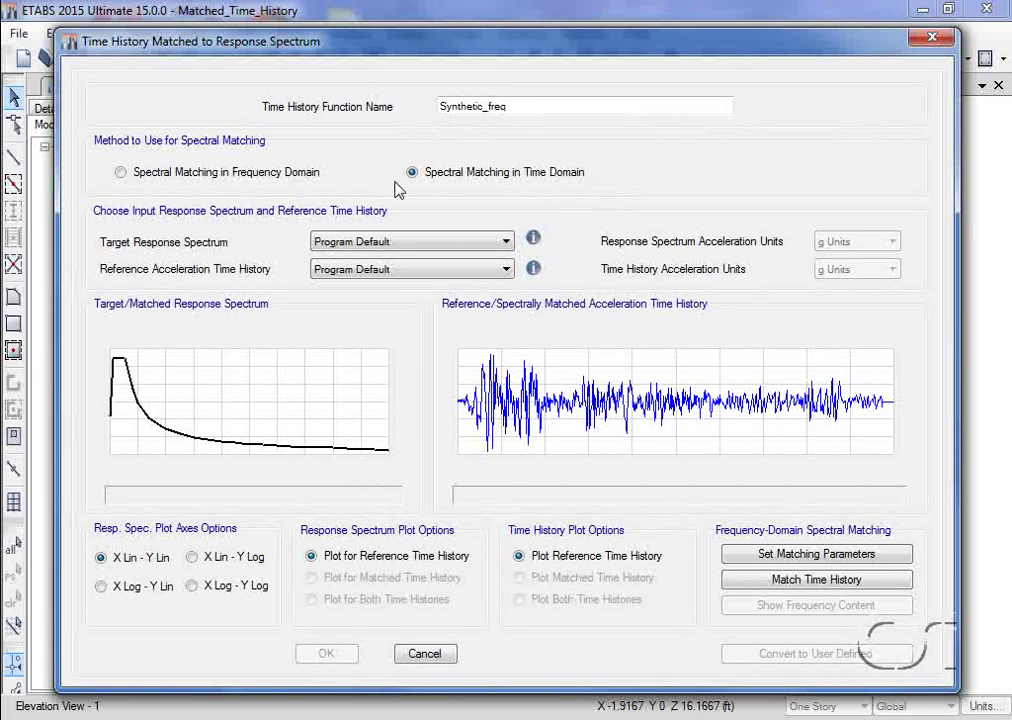
pyautogui.click(120, 172)
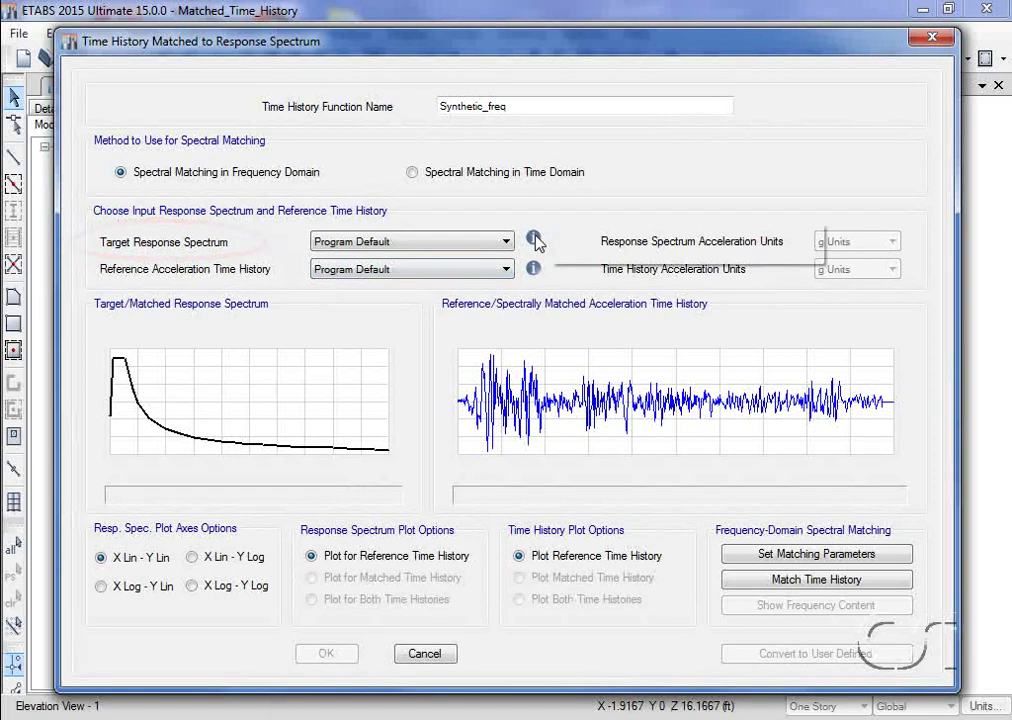
pyautogui.moveTo(535, 241)
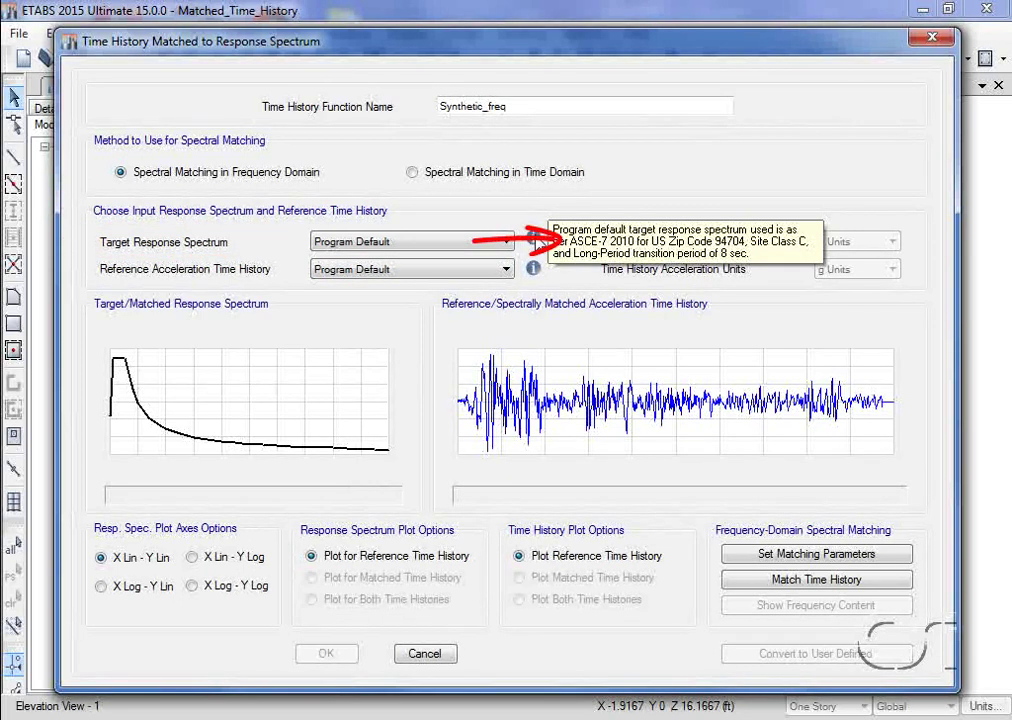
pyautogui.click(505, 244)
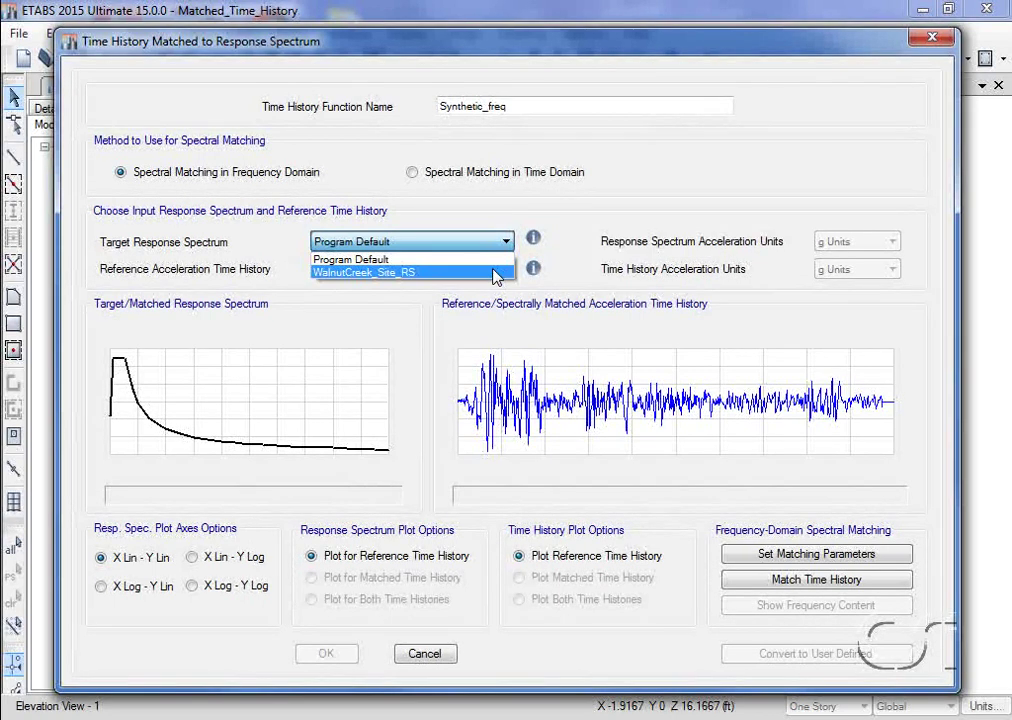
pyautogui.click(495, 273)
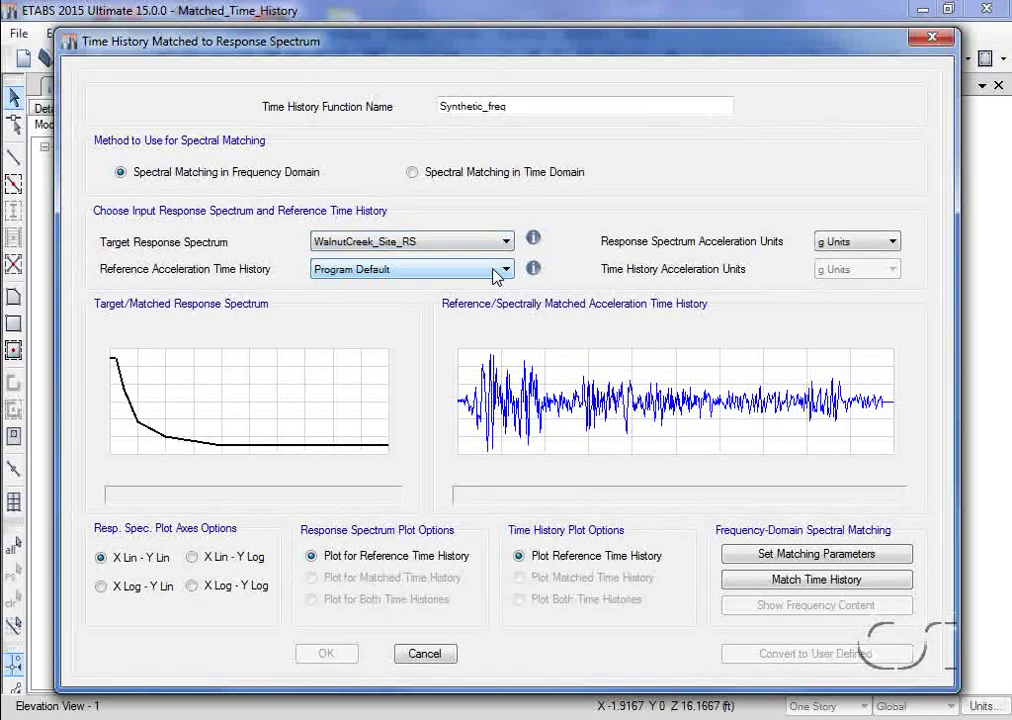
pyautogui.click(502, 244)
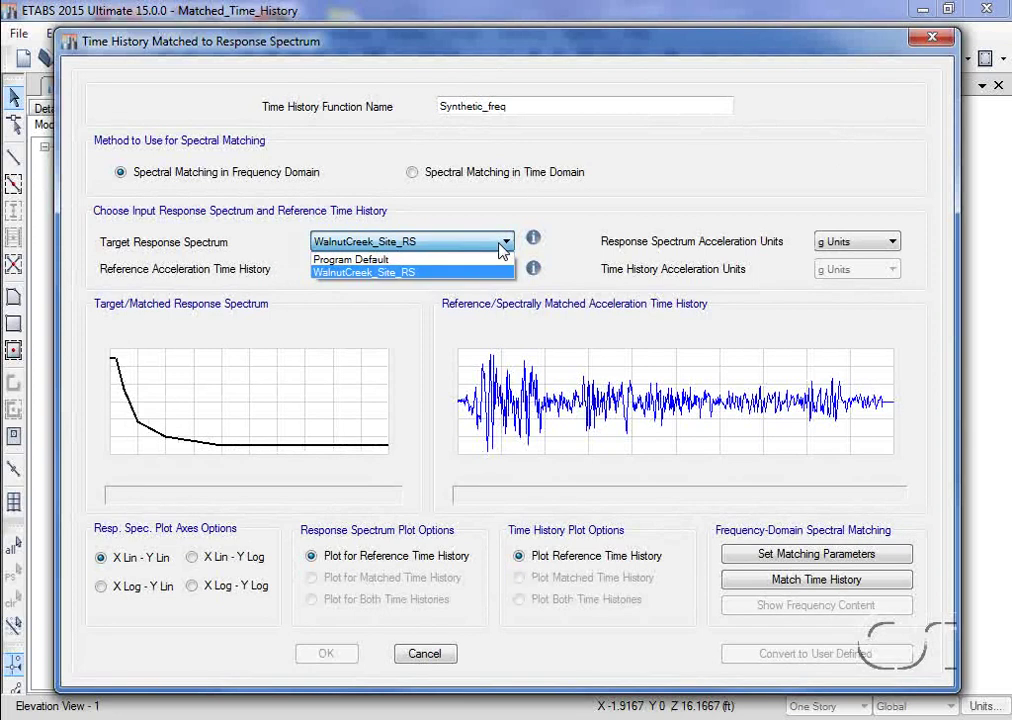
pyautogui.click(490, 259)
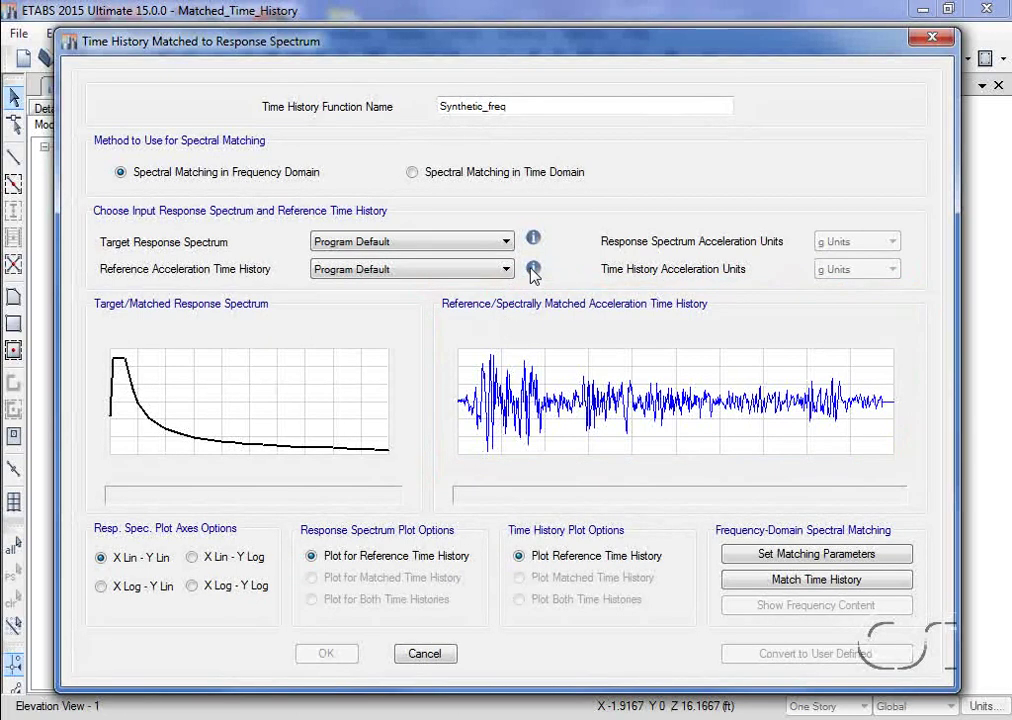
pyautogui.moveTo(533, 275)
pyautogui.click(505, 270)
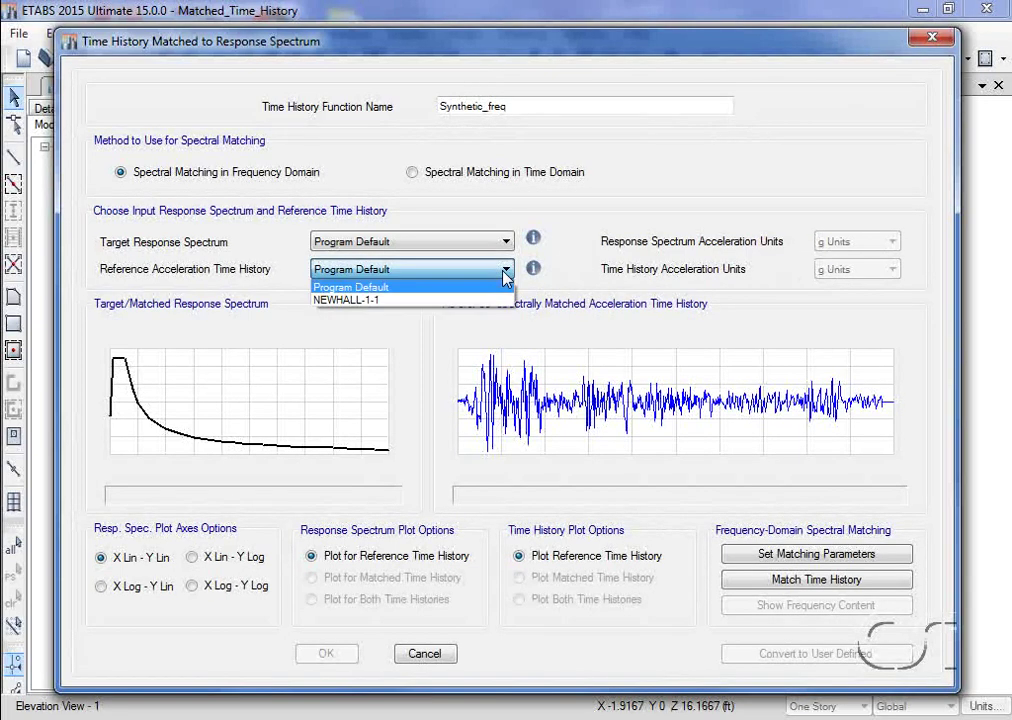
pyautogui.click(398, 300)
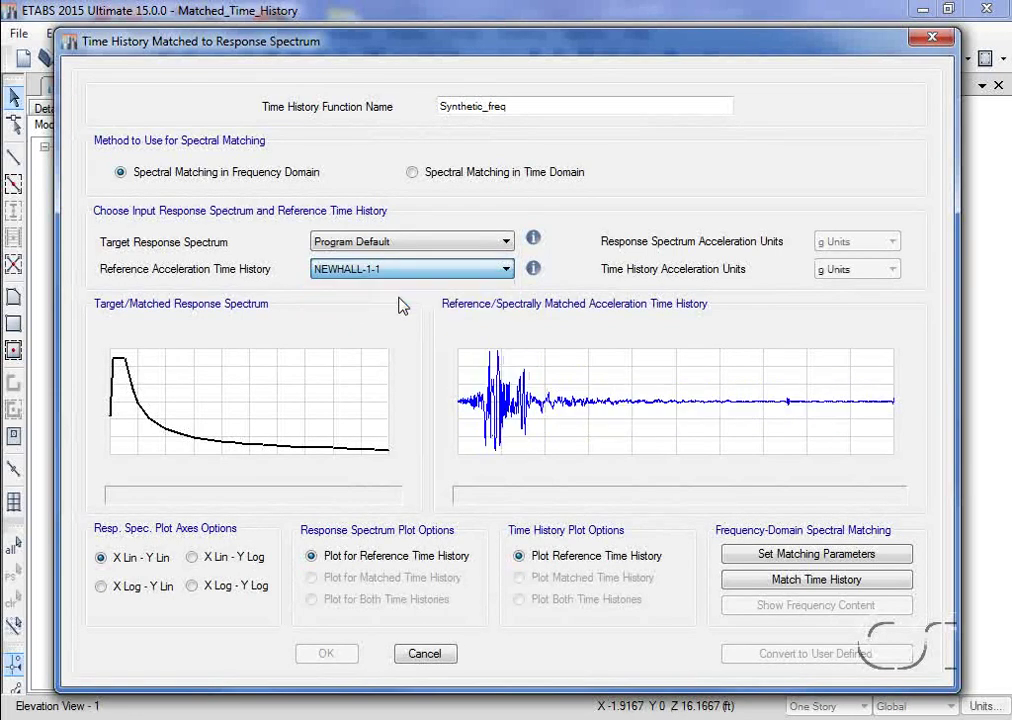
pyautogui.click(826, 269)
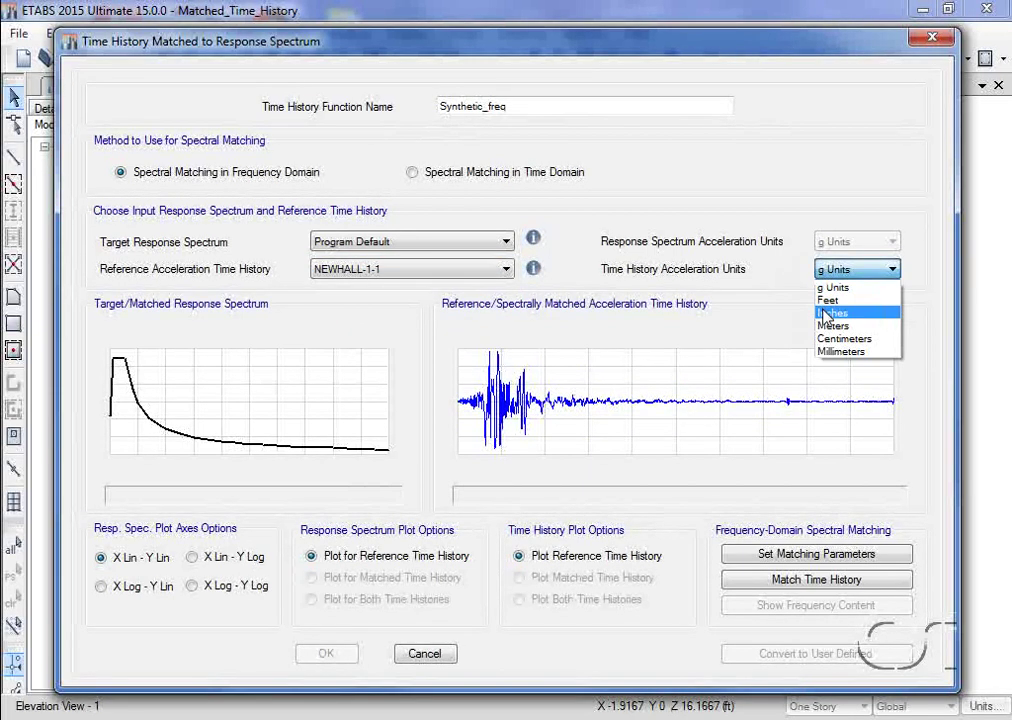
pyautogui.click(827, 313)
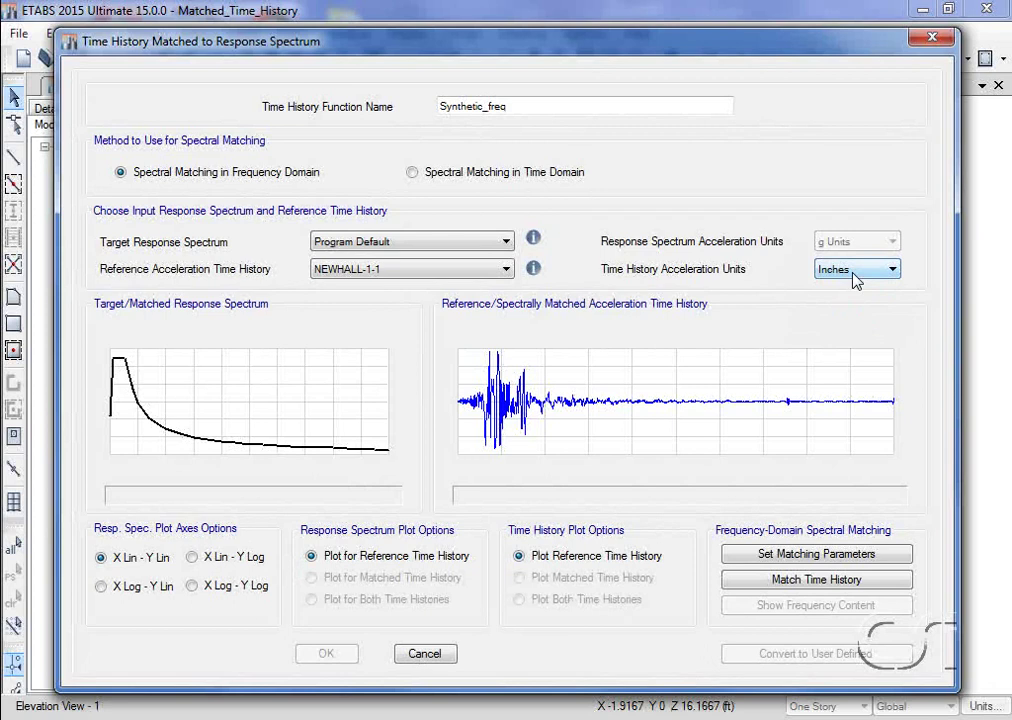
pyautogui.click(853, 273)
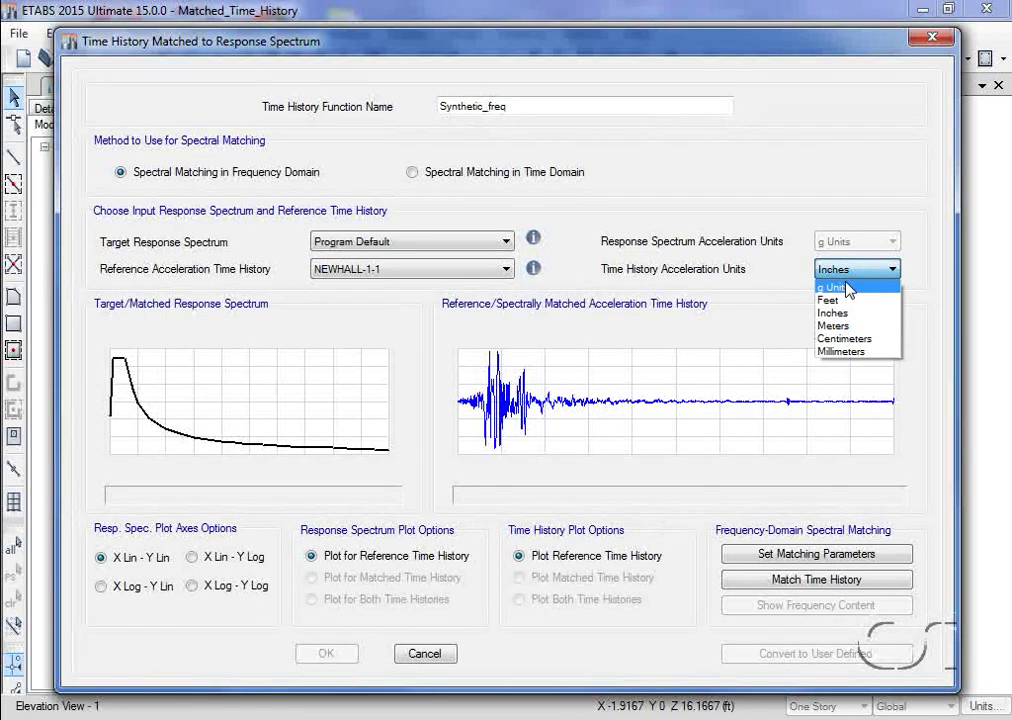
pyautogui.click(840, 287)
pyautogui.click(506, 270)
pyautogui.click(481, 289)
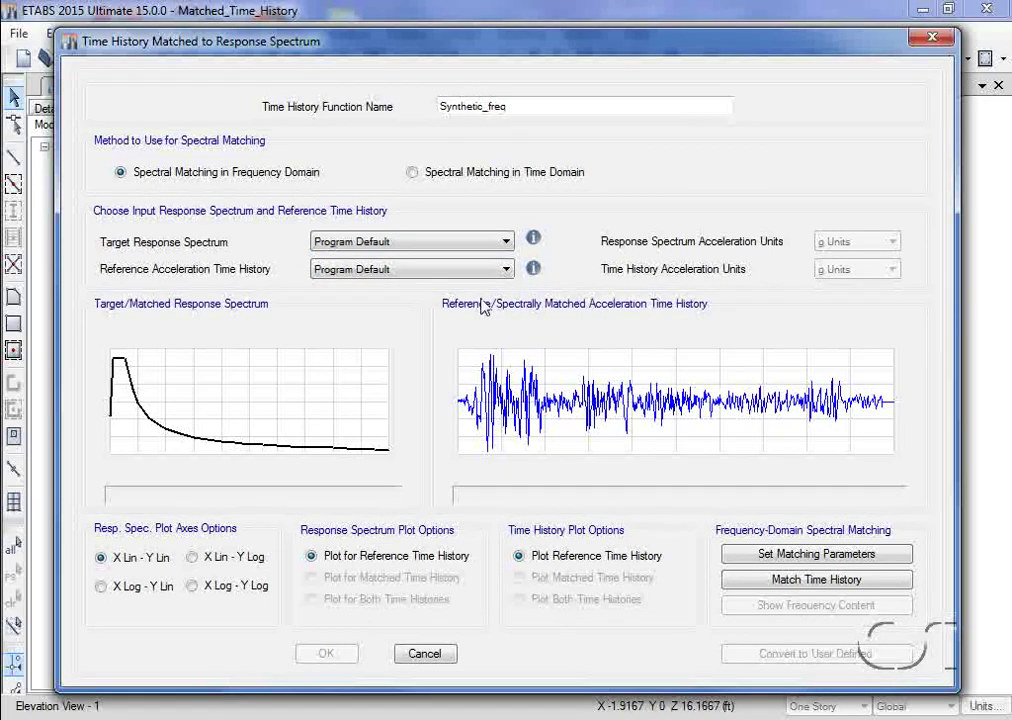
# - Set the matching parameters to a user-defined frequency range of 0.01 to 100 cyc/sec
pyautogui.click(857, 561)
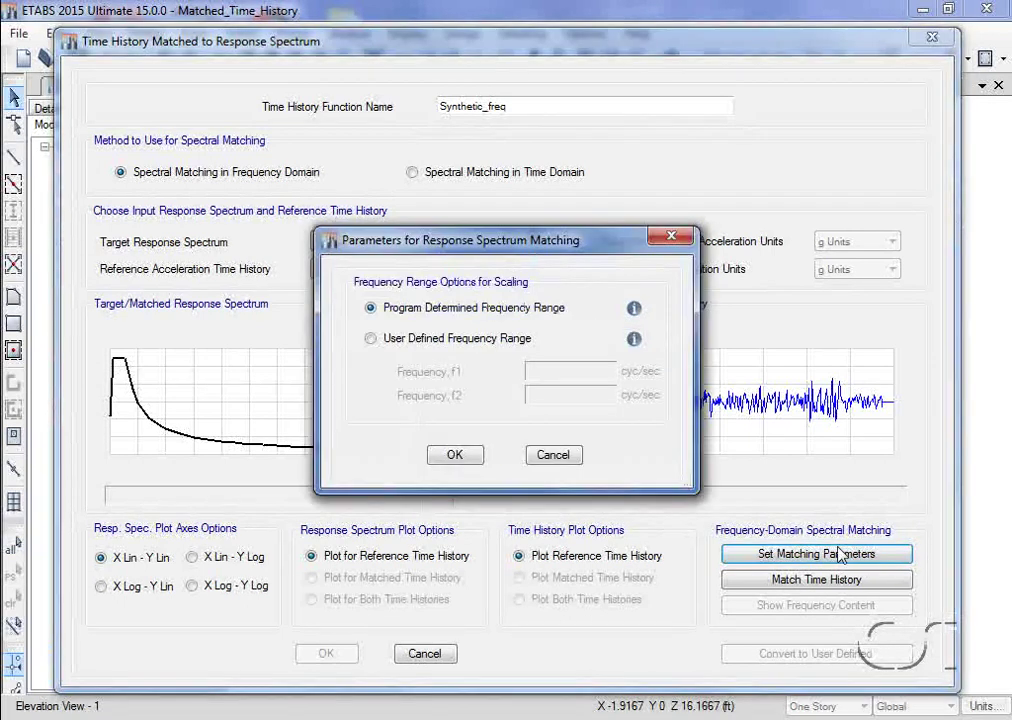
pyautogui.click(371, 339)
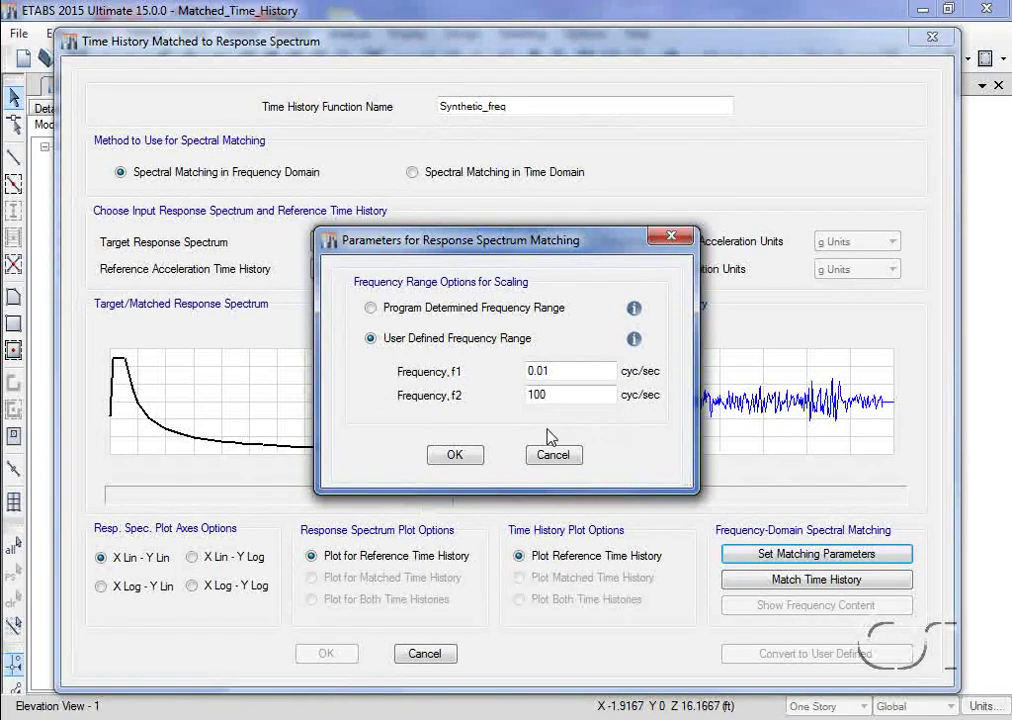
pyautogui.click(456, 455)
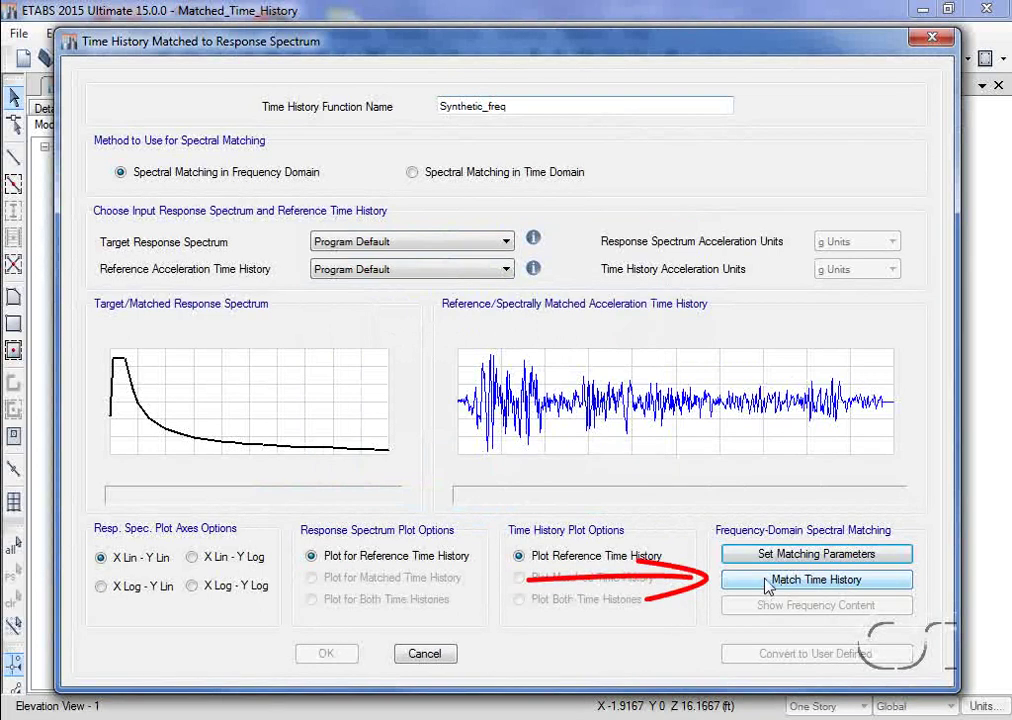
# - Run the frequency-domain matching and plot Synthetic_freq's matched spectrum against the target, zooming into short periods
pyautogui.click(838, 580)
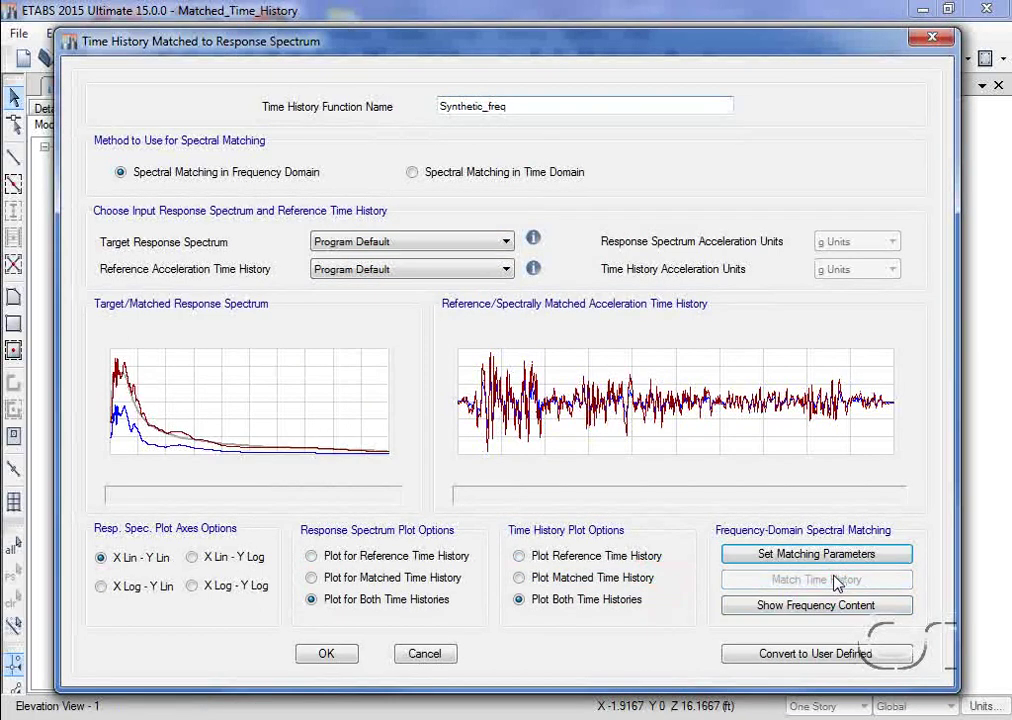
pyautogui.click(311, 556)
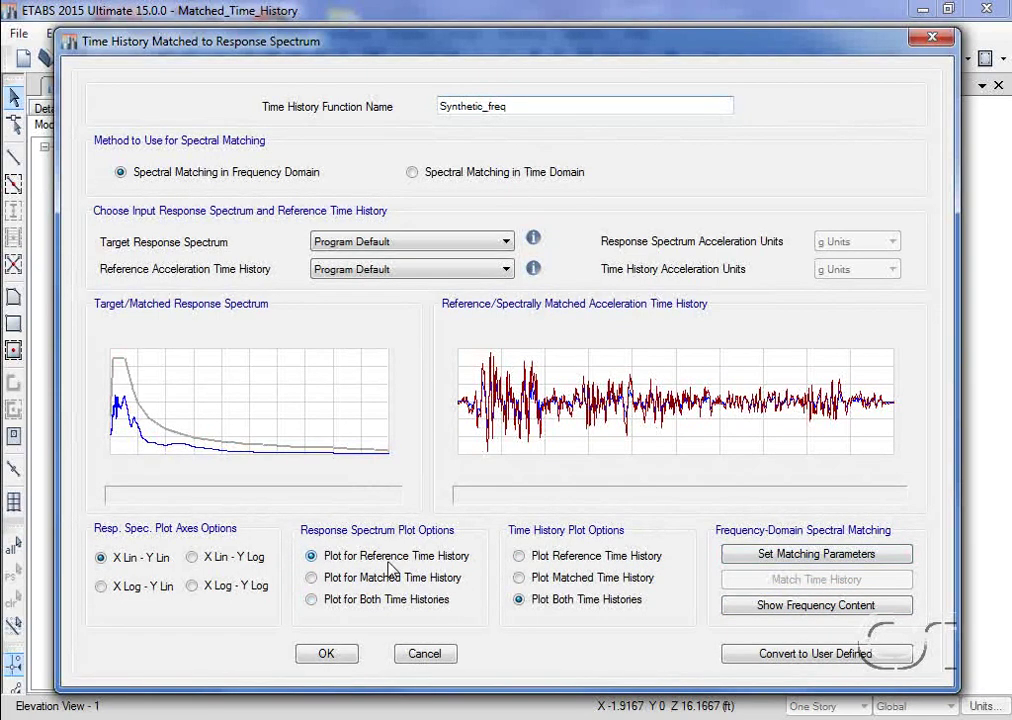
pyautogui.moveTo(145, 420)
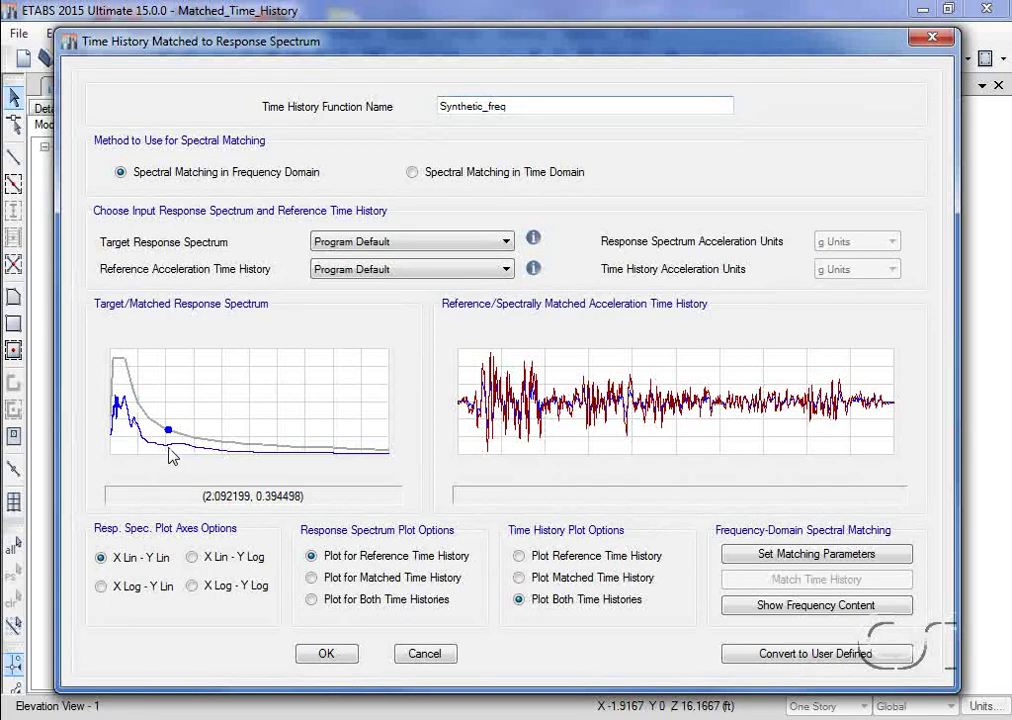
pyautogui.click(330, 578)
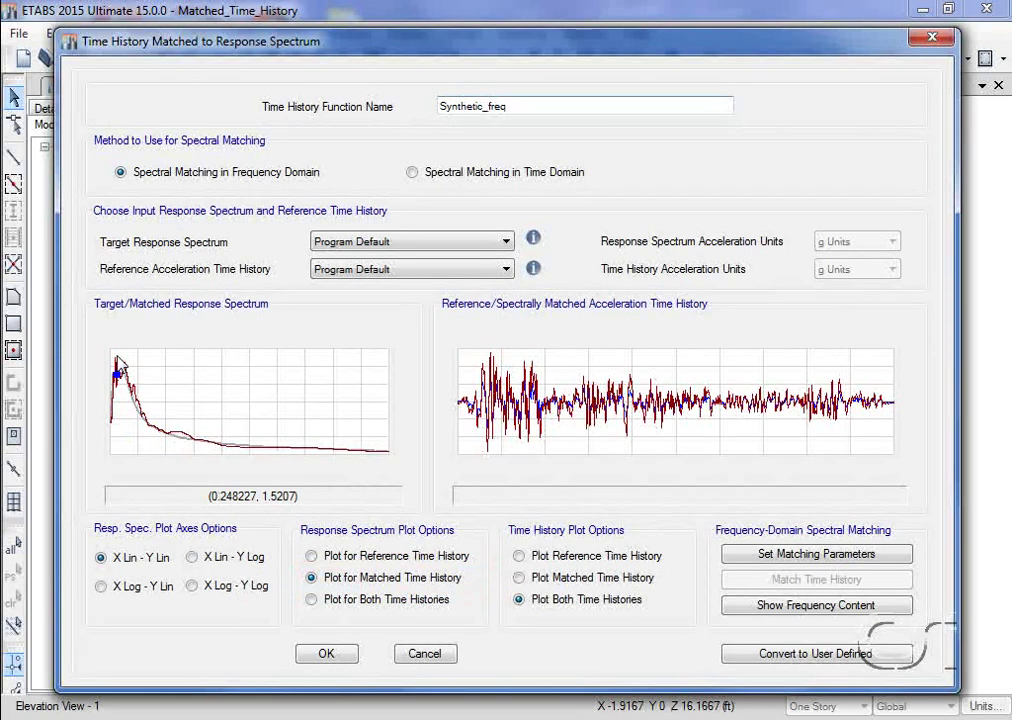
pyautogui.moveTo(92, 295); pyautogui.dragTo(208, 430)
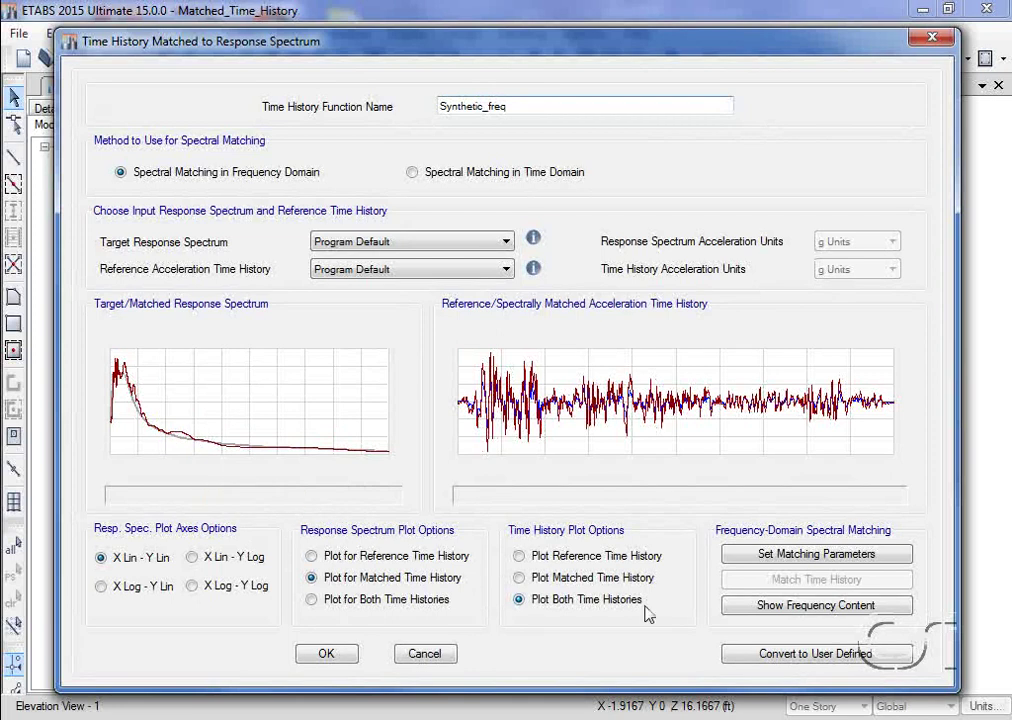
pyautogui.click(759, 607)
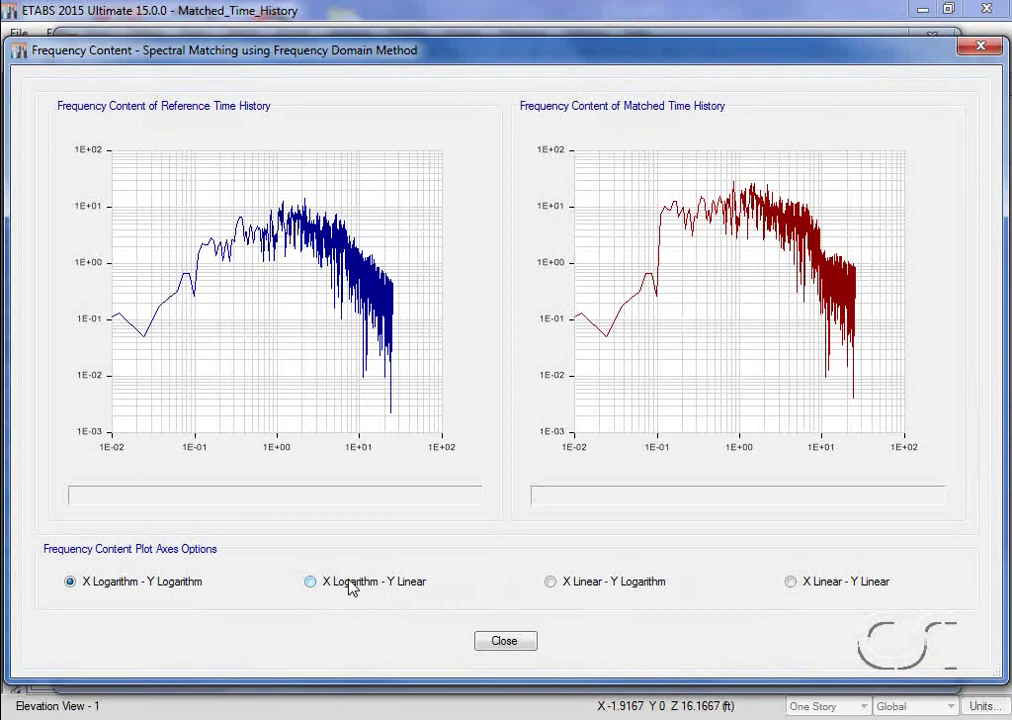
pyautogui.click(311, 583)
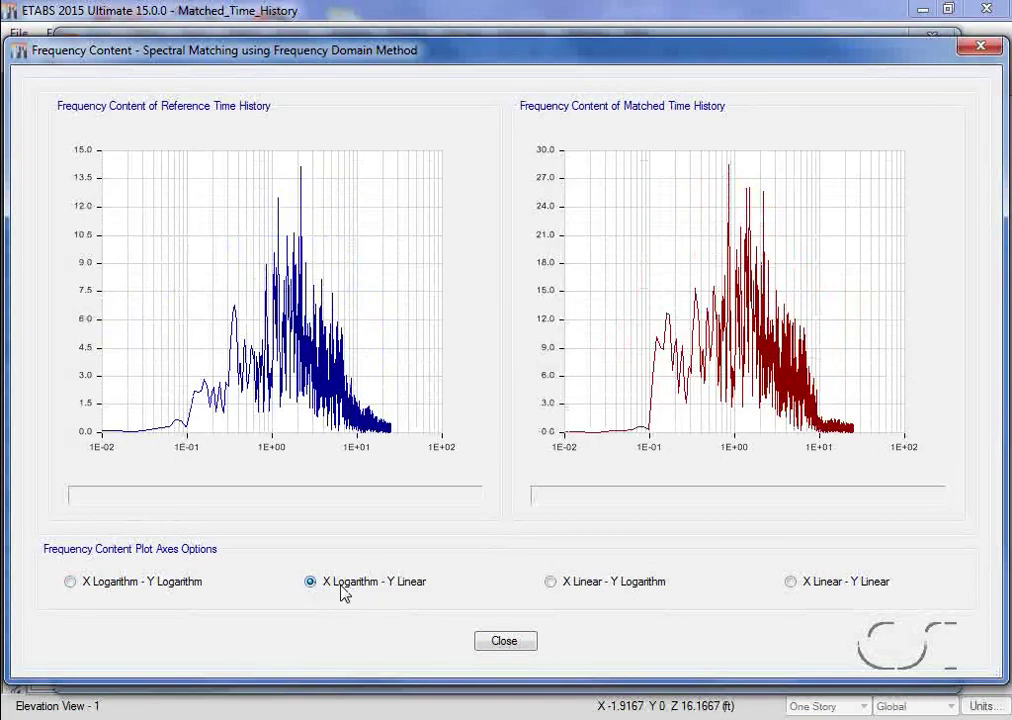
pyautogui.click(565, 592)
pyautogui.click(800, 587)
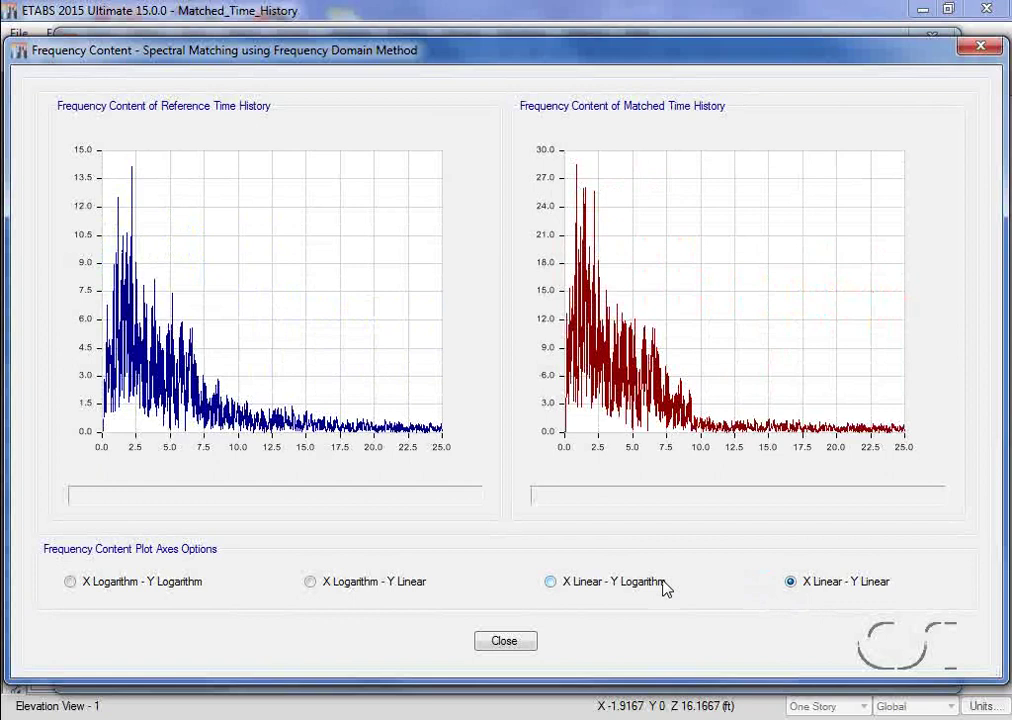
pyautogui.click(505, 640)
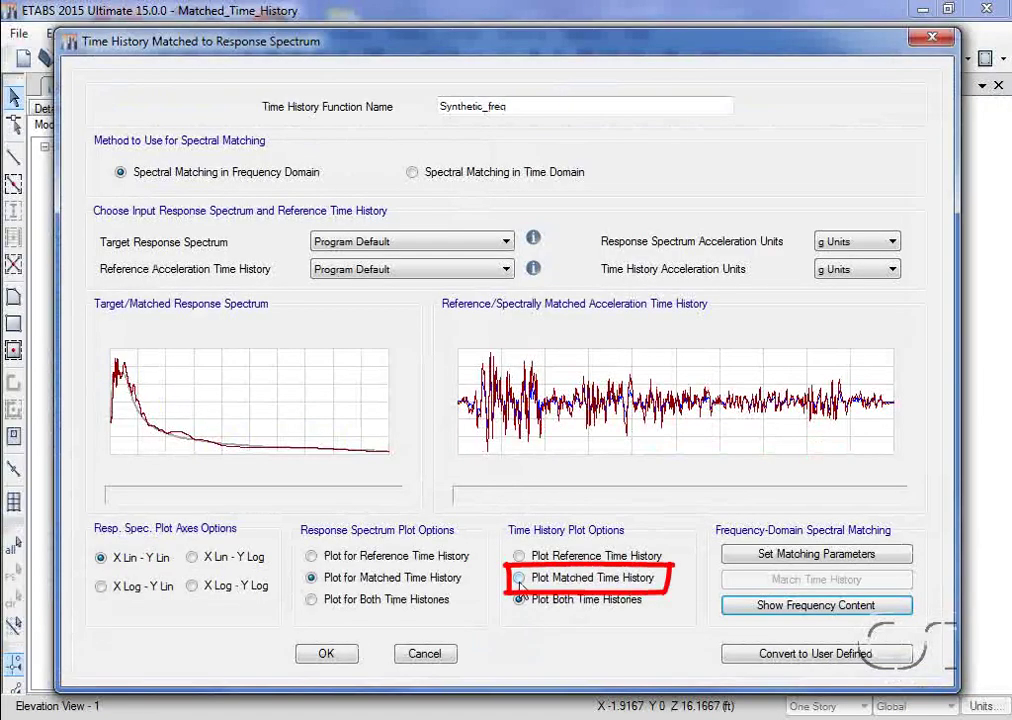
# - Plot only the matched acceleration record and save the Synthetic_freq function
pyautogui.click(519, 578)
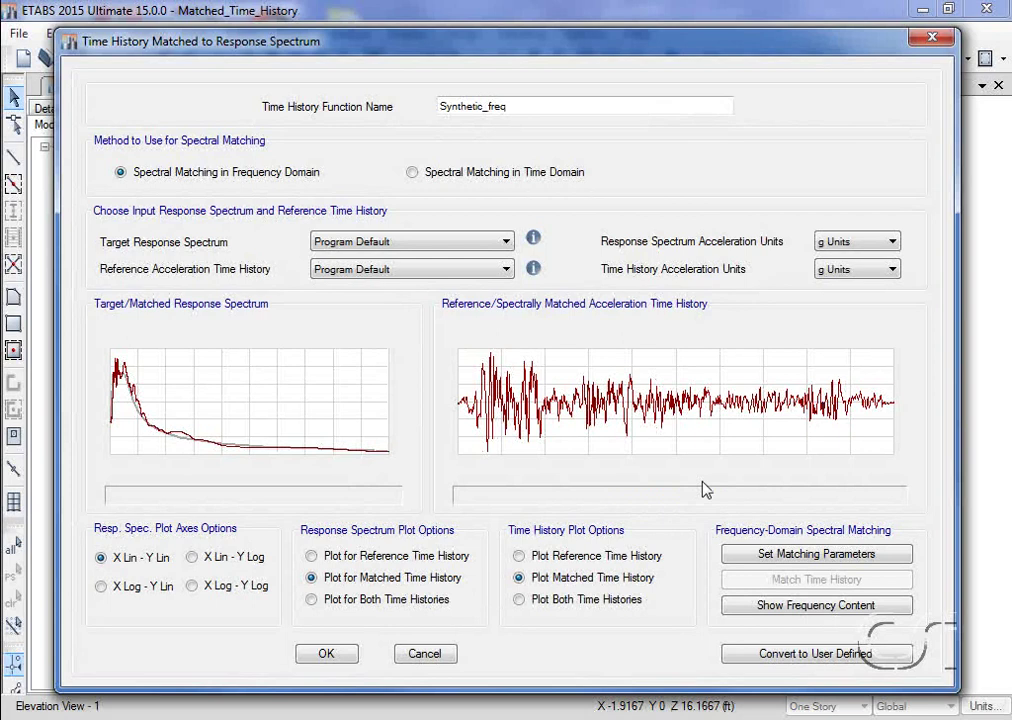
pyautogui.click(330, 654)
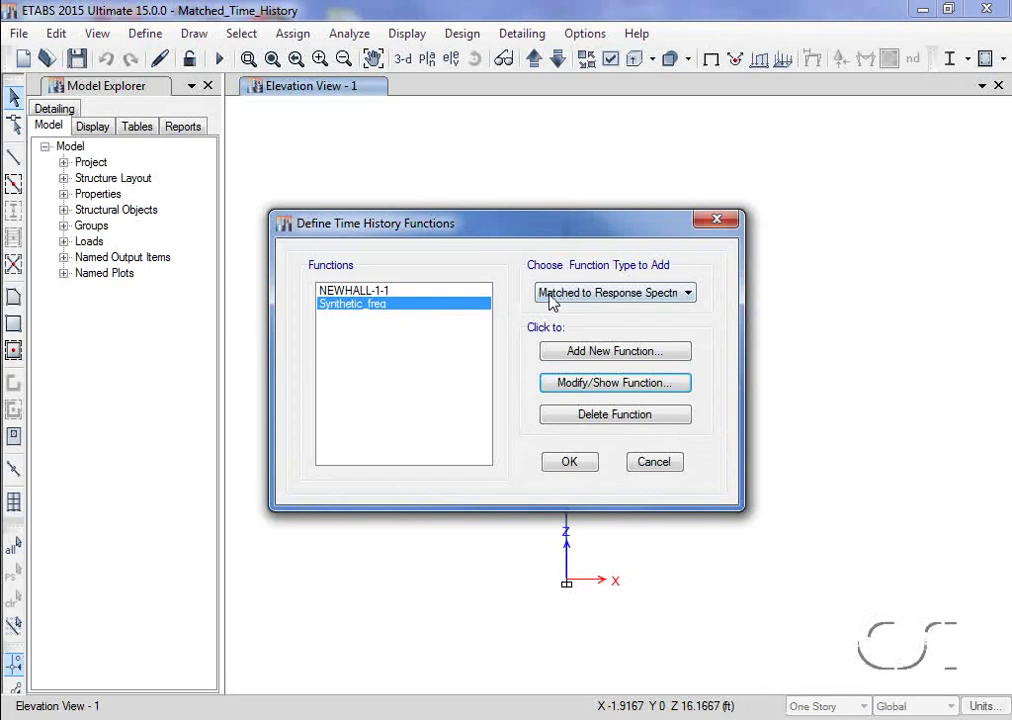
# - Add a second matched function named Synthetic_time using spectral matching in the time domain
pyautogui.click(578, 352)
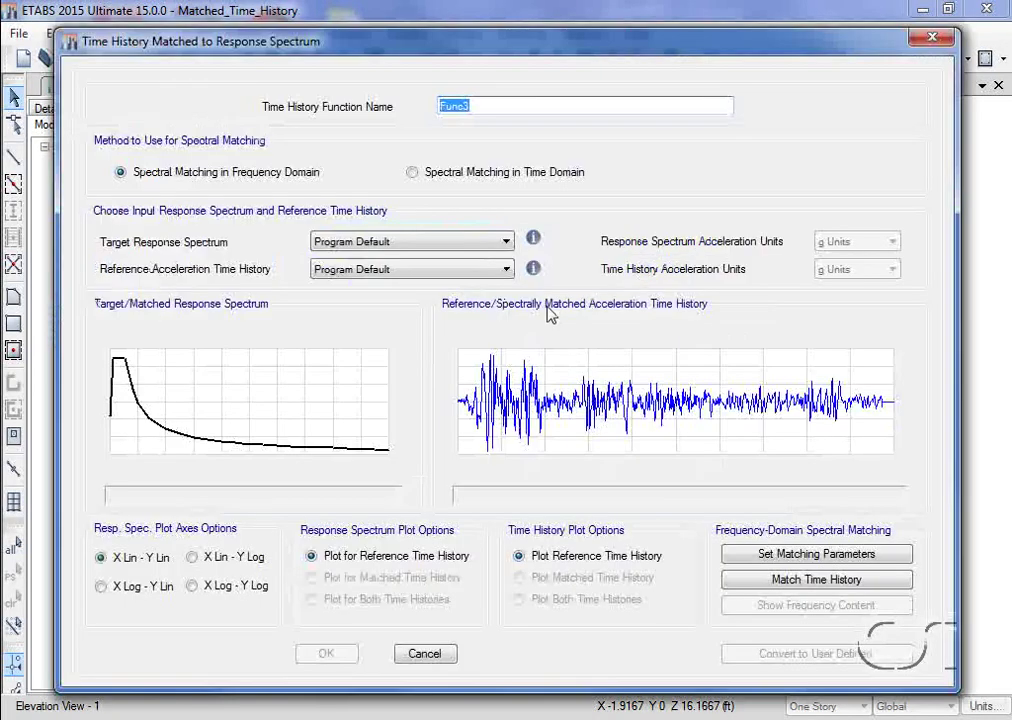
pyautogui.click(411, 172)
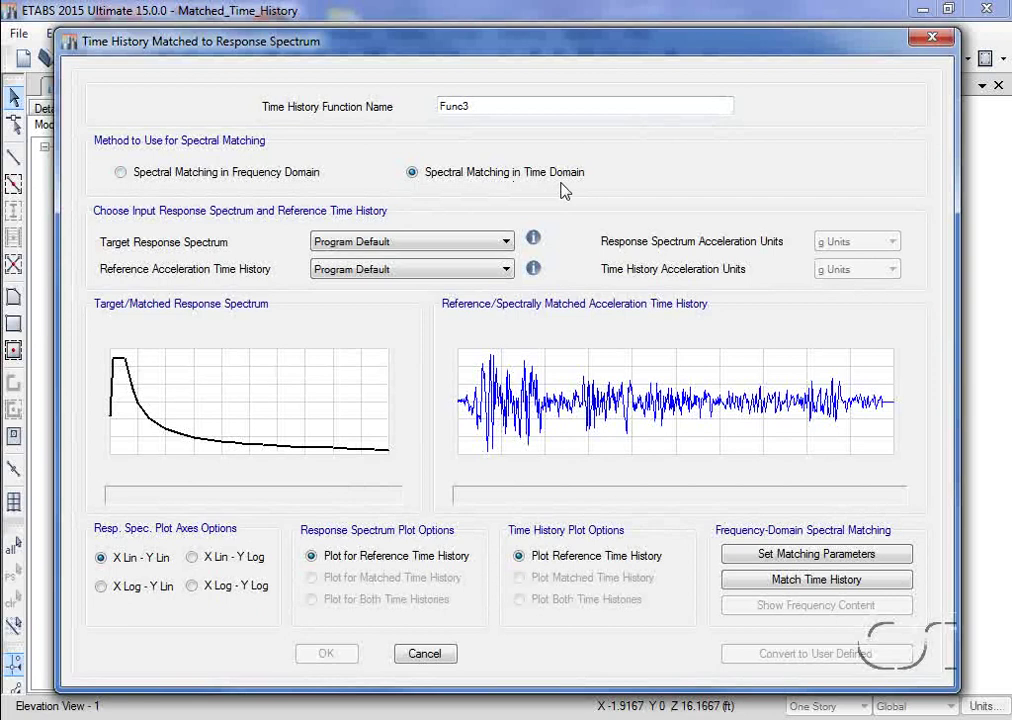
pyautogui.doubleClick(491, 106)
pyautogui.write('Syn')
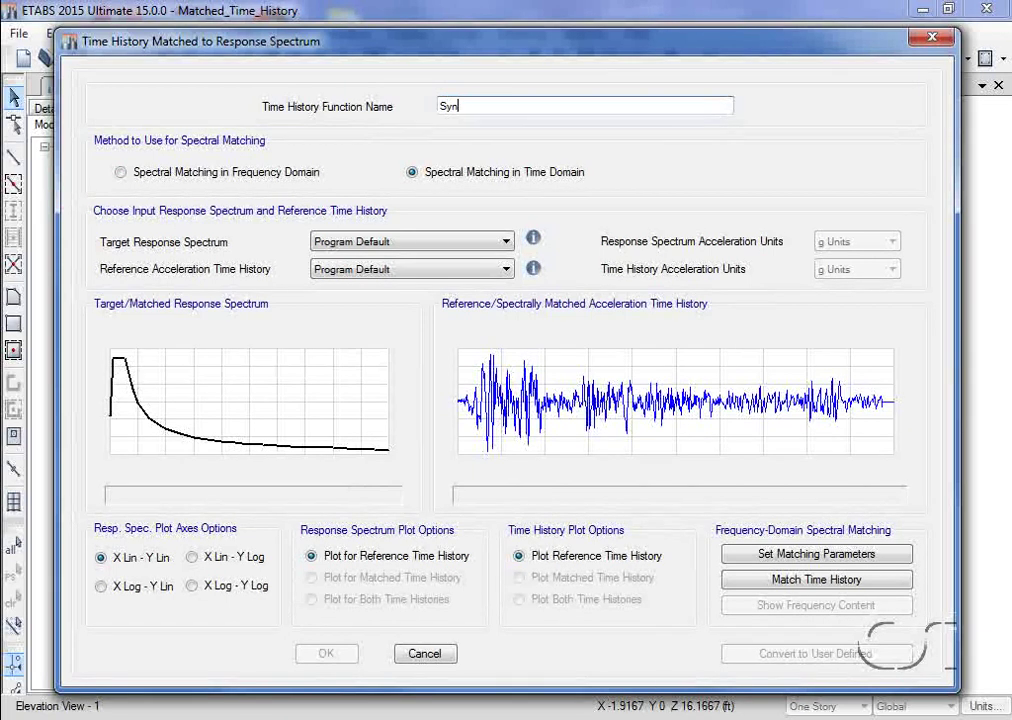
pyautogui.write('thetic_time')
# - Give Synthetic_time a user-defined scaling frequency range of 0.01 to 100 cyc/sec
pyautogui.click(757, 556)
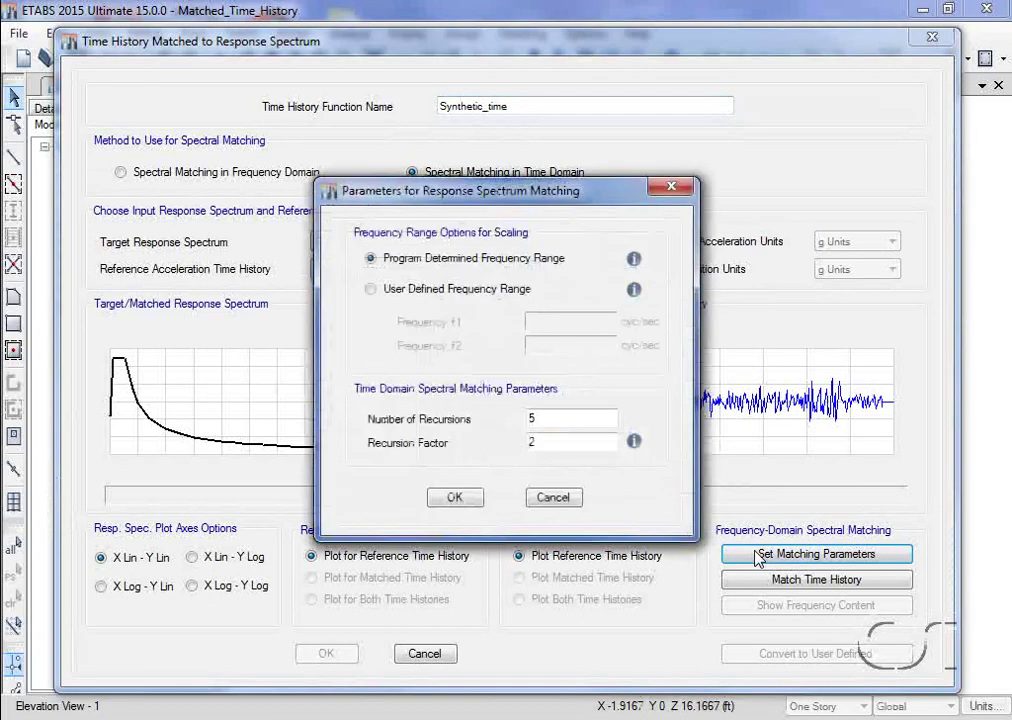
pyautogui.click(461, 290)
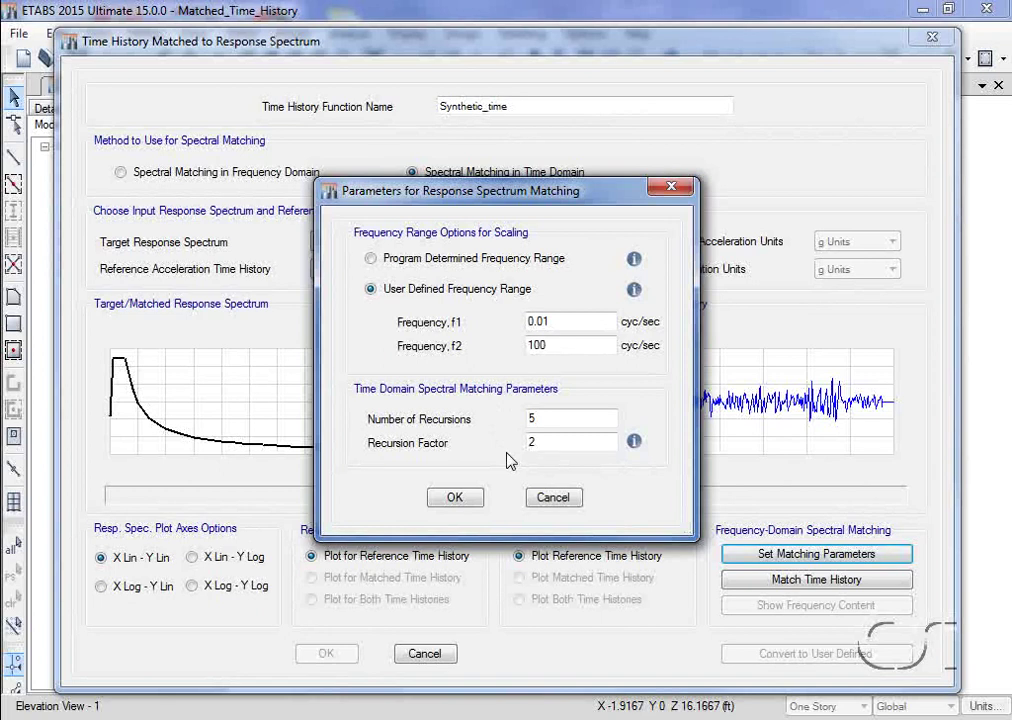
pyautogui.click(458, 498)
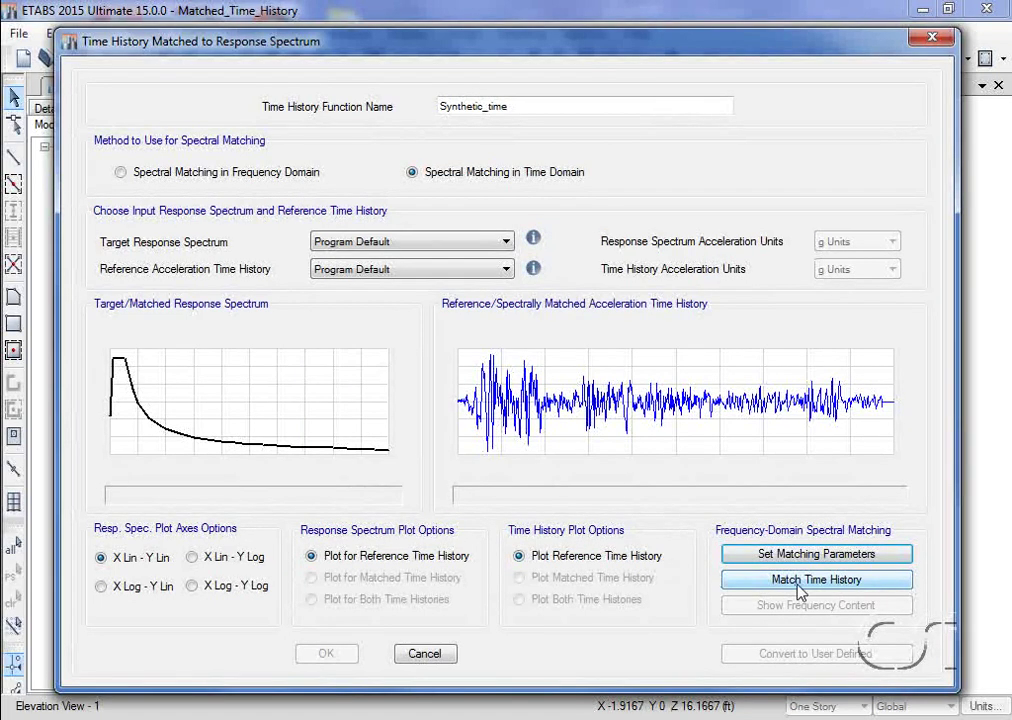
# - Run time-domain matching, then plot the matched spectrum alone and the matched acceleration record
pyautogui.click(800, 582)
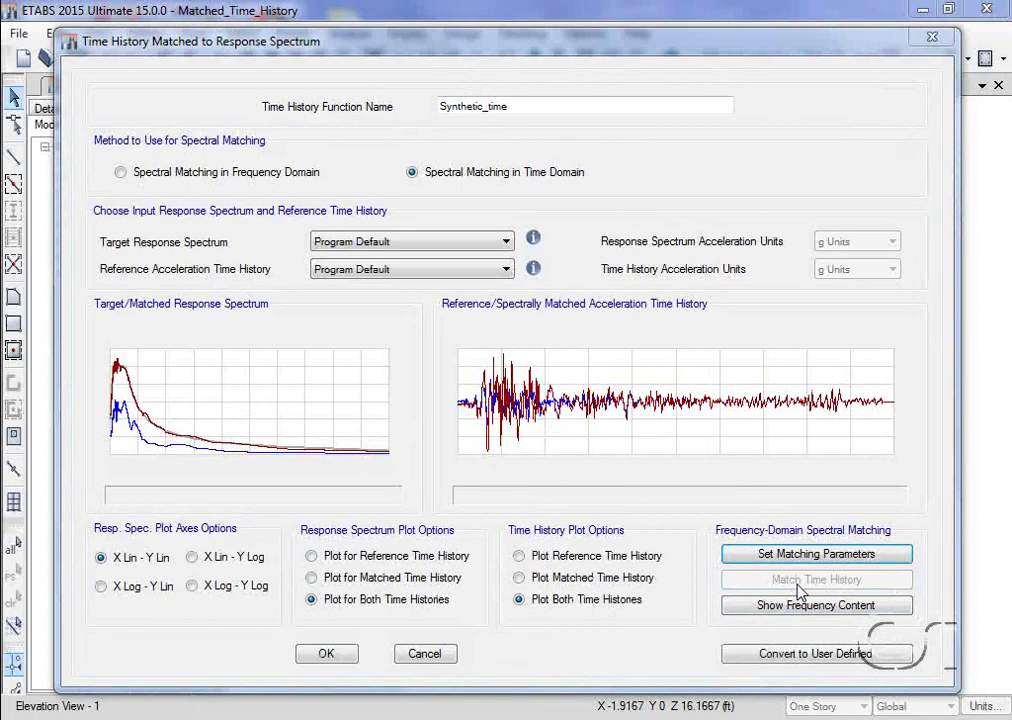
pyautogui.click(311, 577)
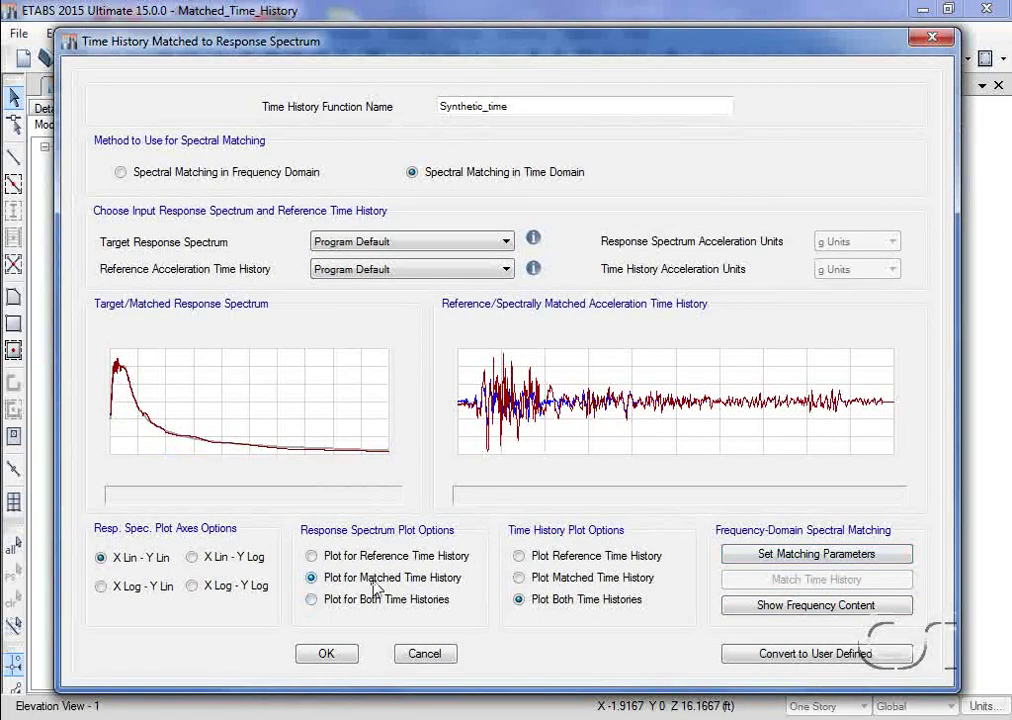
pyautogui.moveTo(129, 433)
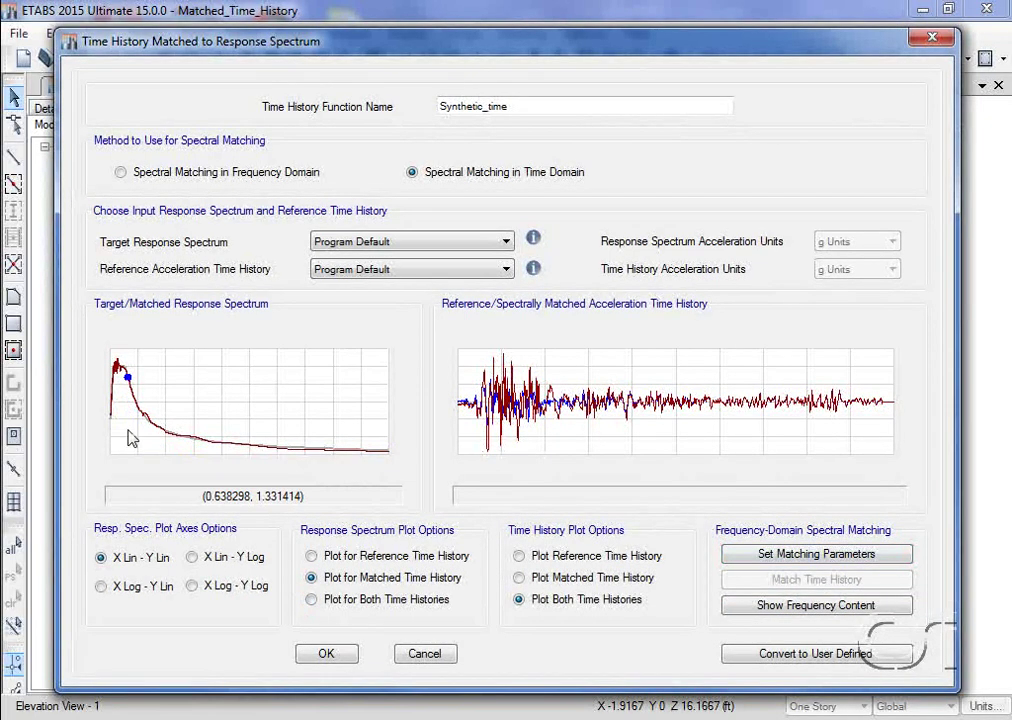
pyautogui.moveTo(107, 353); pyautogui.dragTo(193, 452)
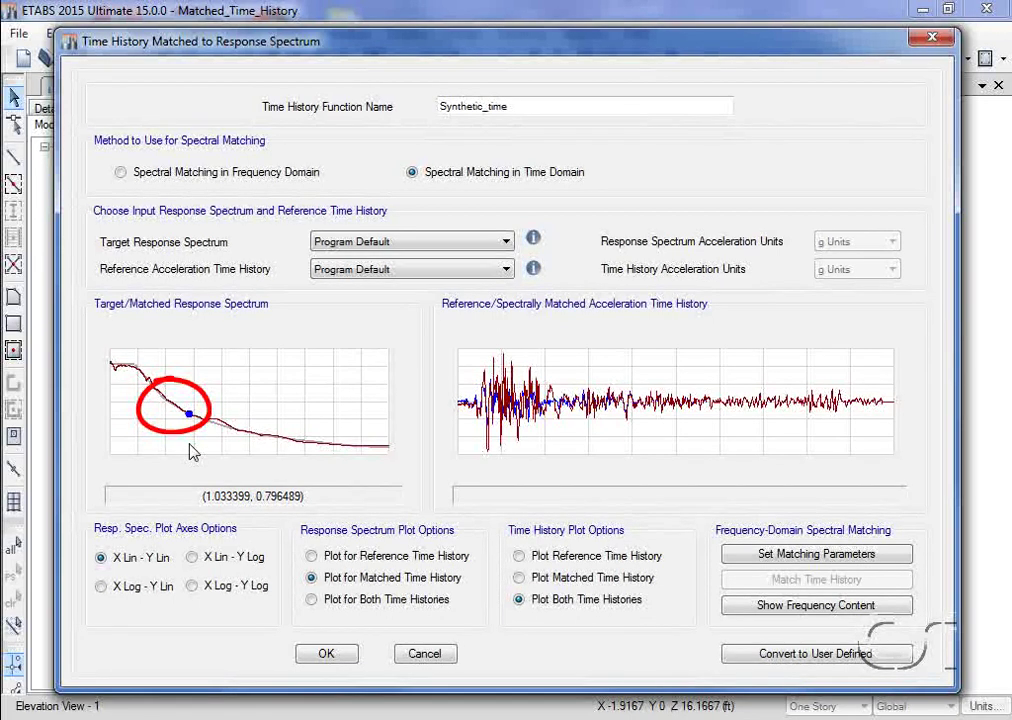
pyautogui.doubleClick(193, 452)
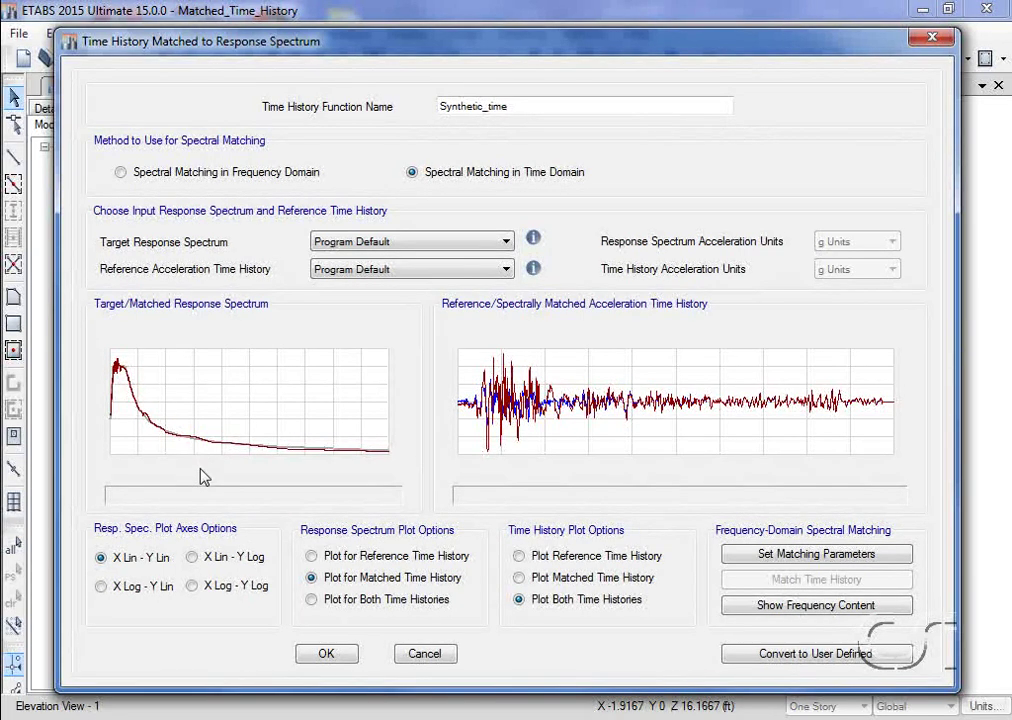
pyautogui.click(518, 578)
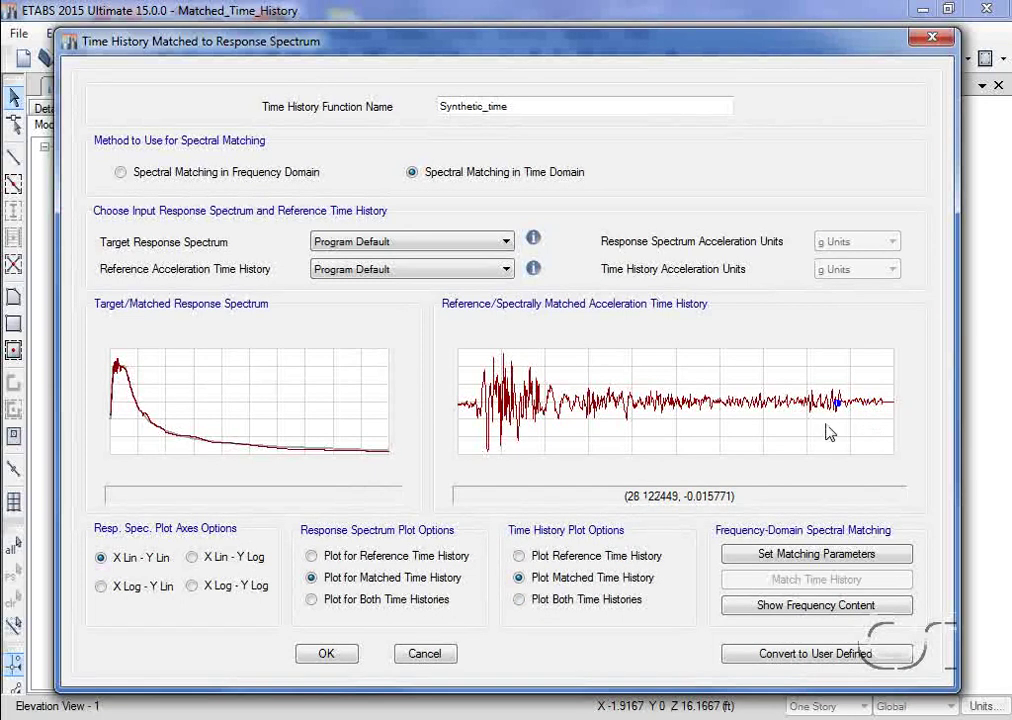
# - Save Synthetic_time and close the Define Time History Functions dialog
pyautogui.click(333, 662)
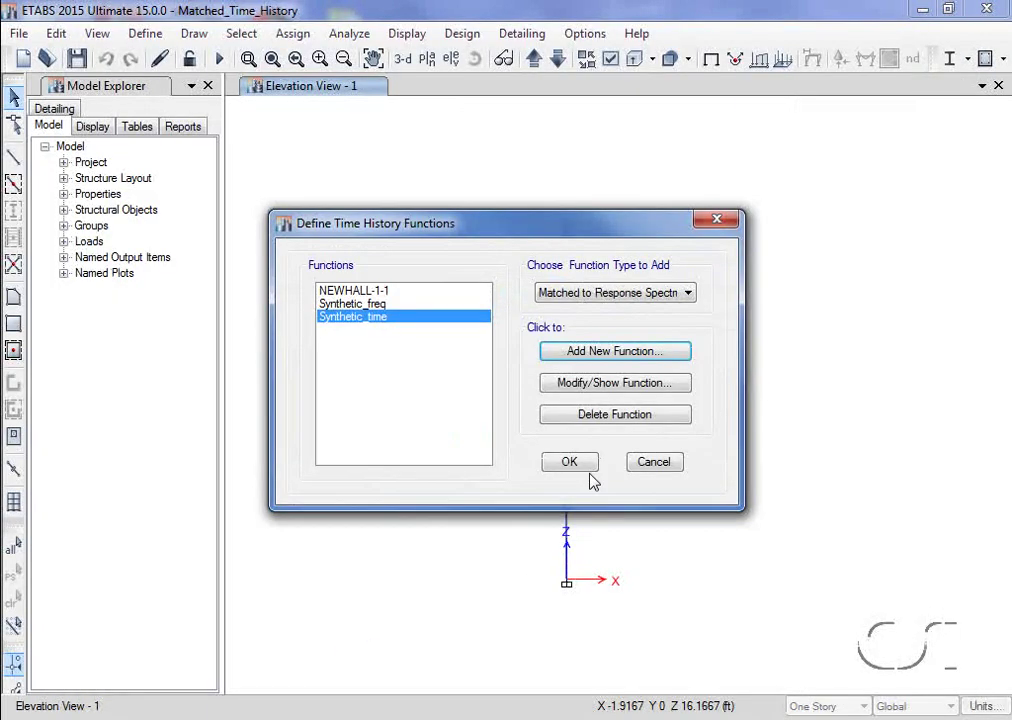
pyautogui.click(585, 465)
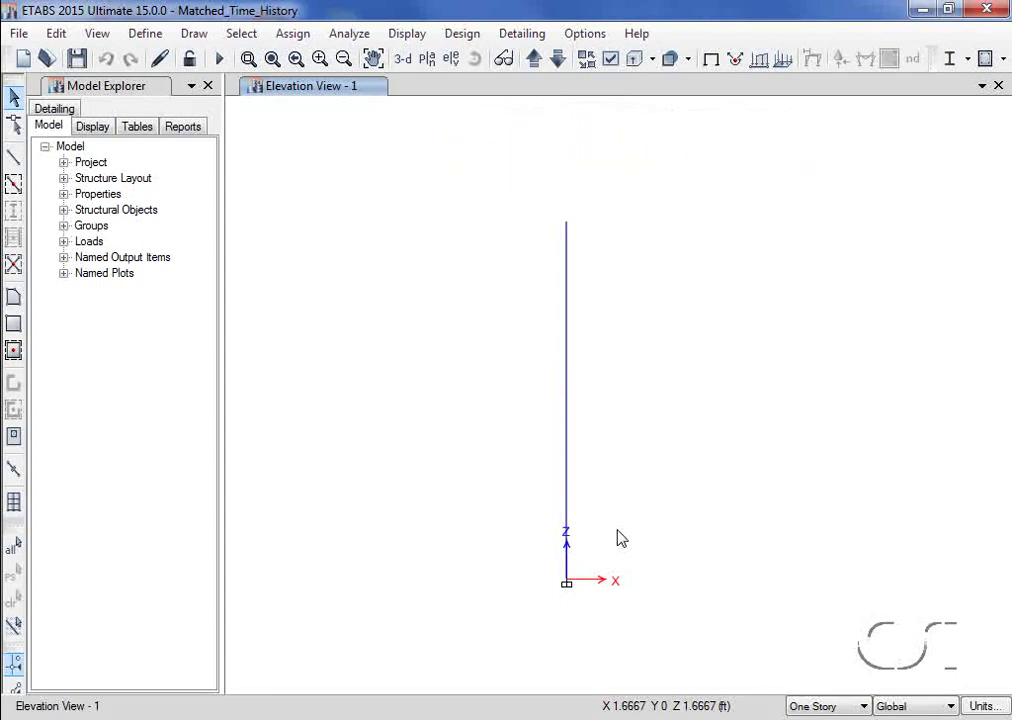
pyautogui.click(144, 38)
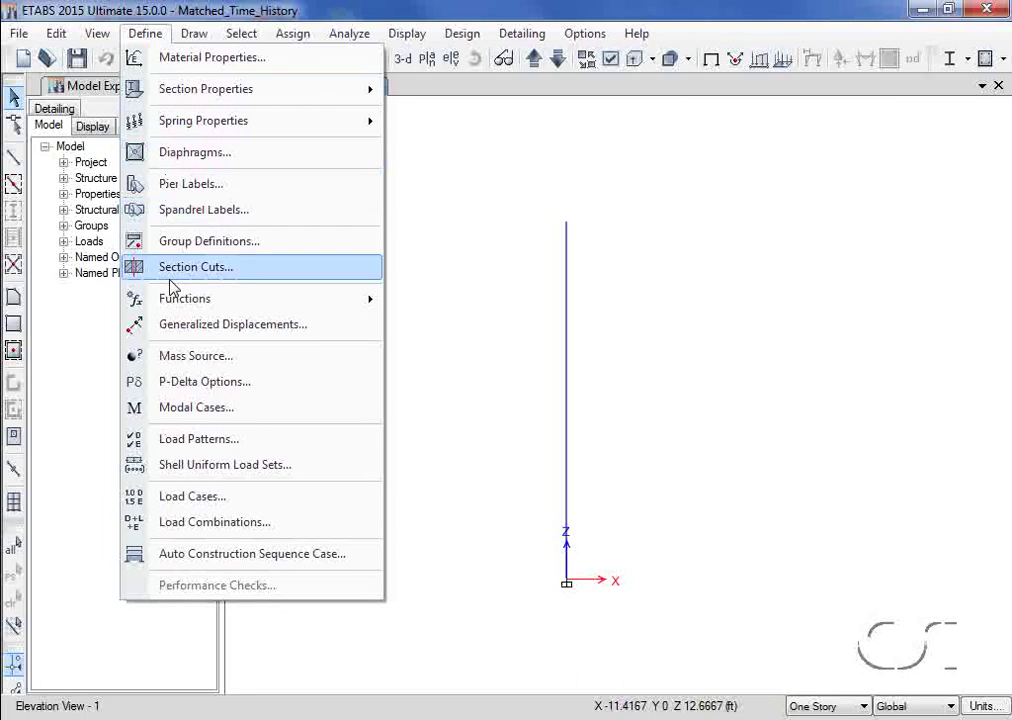
# - Add a load case named TH_freq of type Time History (Linear Modal)
pyautogui.click(226, 505)
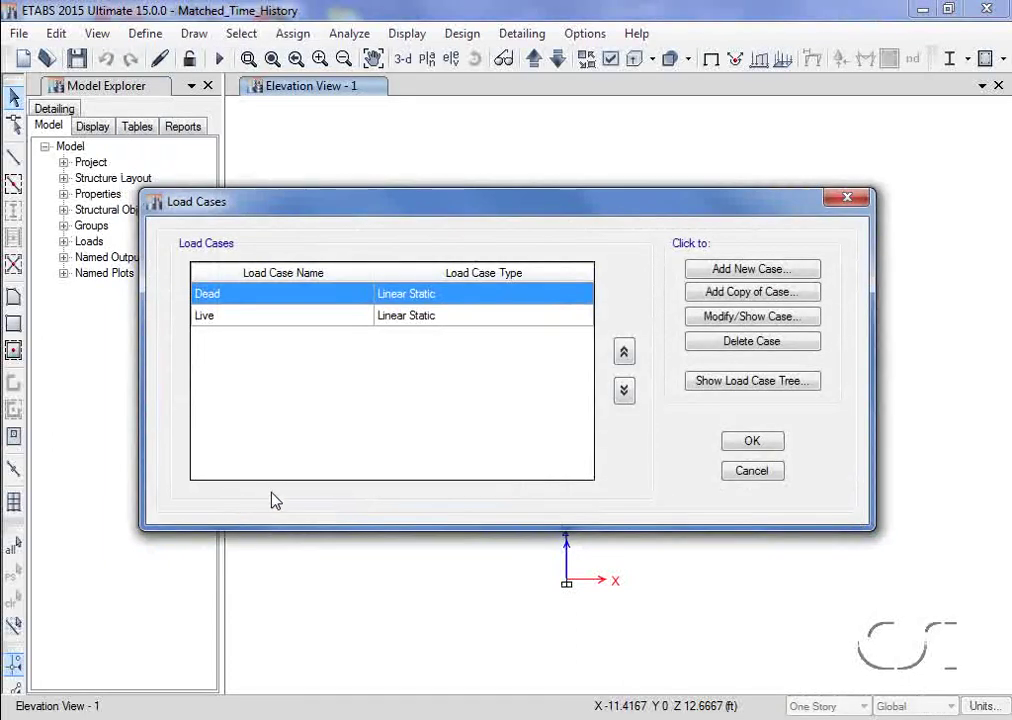
pyautogui.click(720, 272)
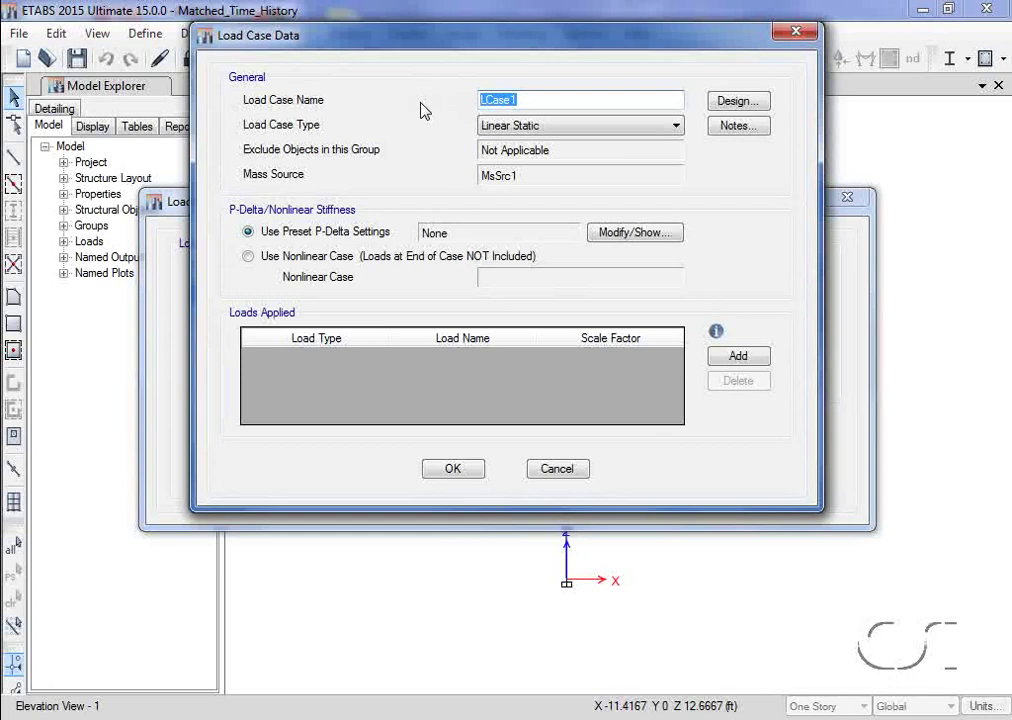
pyautogui.write('TH_freq')
pyautogui.click(488, 134)
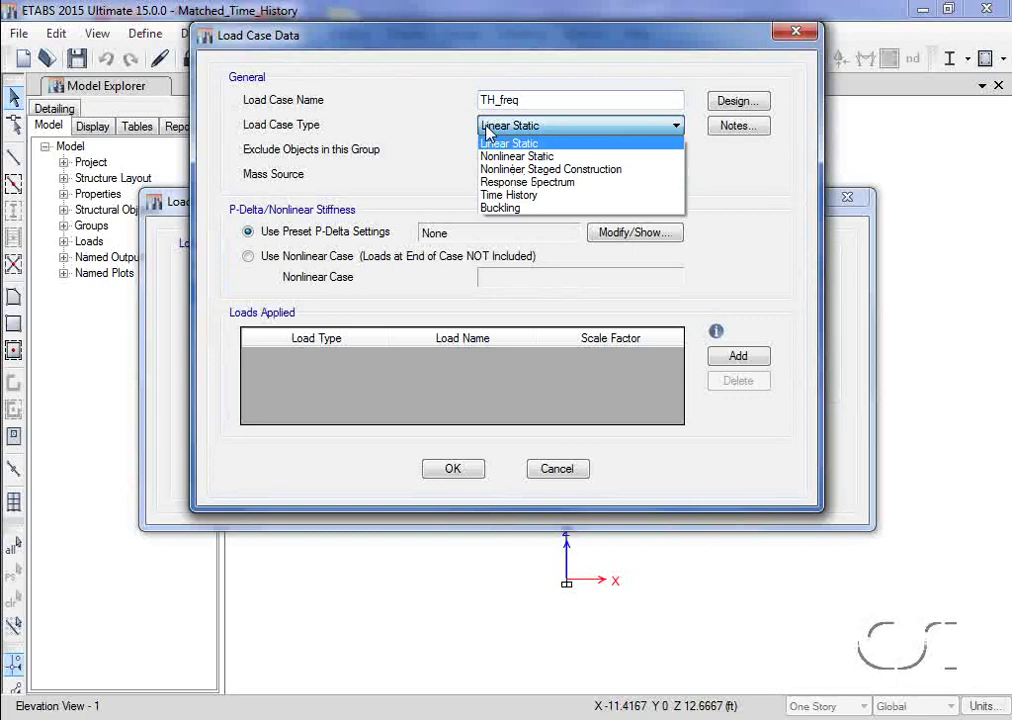
pyautogui.click(490, 195)
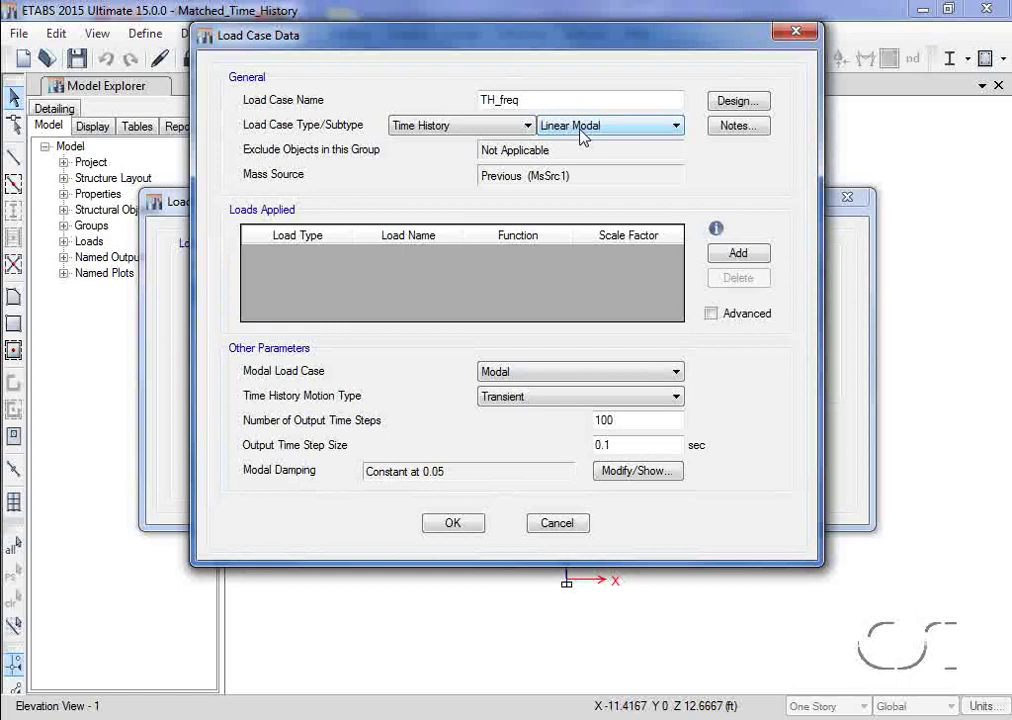
# - Add a U1 acceleration load to TH_freq driven by Synthetic_freq with scale factor 386.4
pyautogui.click(738, 254)
pyautogui.click(334, 258)
pyautogui.click(300, 287)
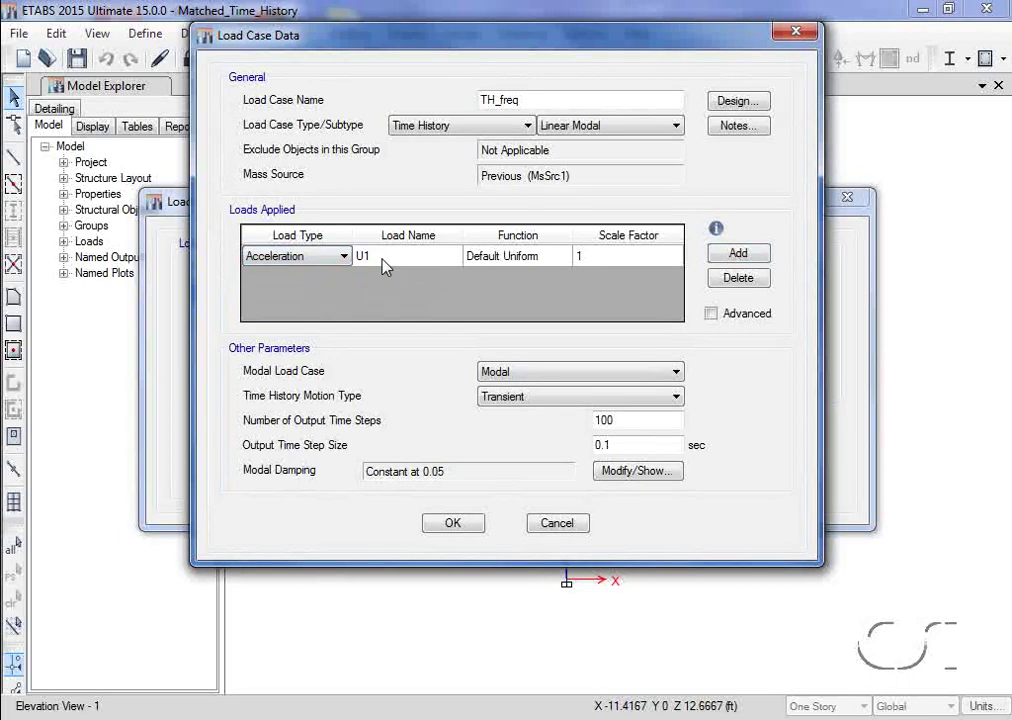
pyautogui.click(495, 258)
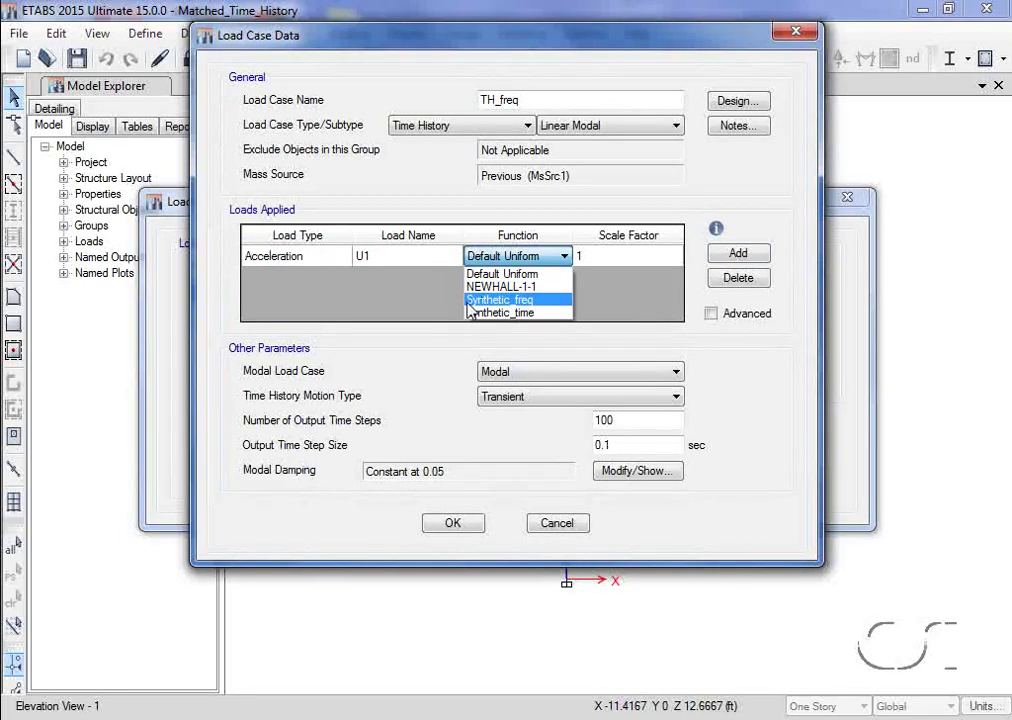
pyautogui.click(507, 300)
pyautogui.click(593, 260)
pyautogui.write('386.4')
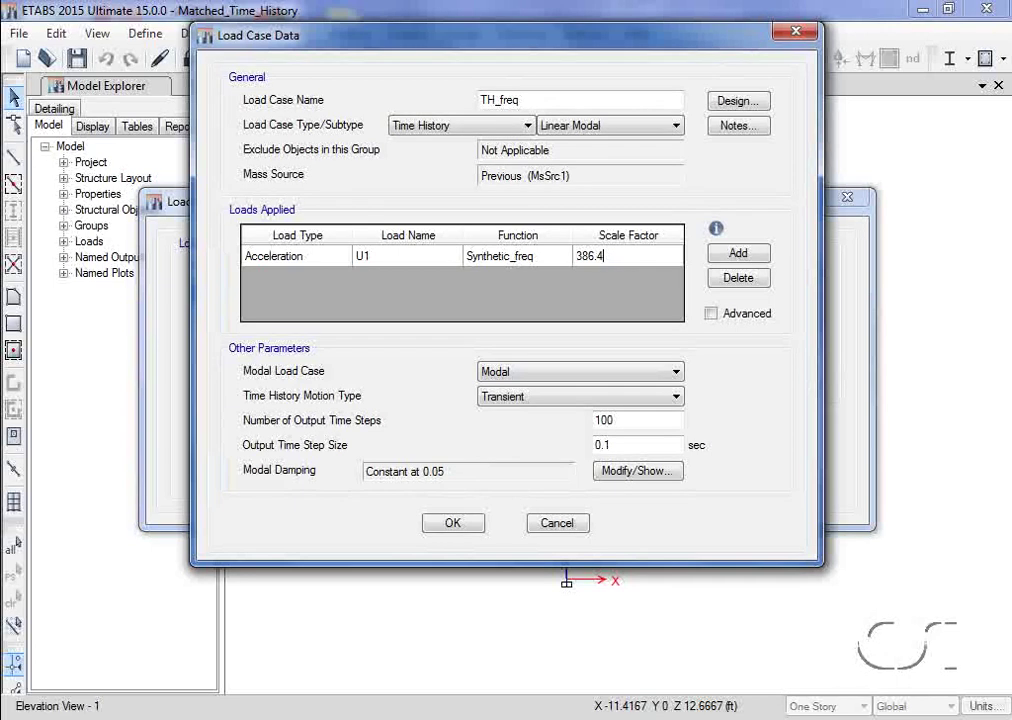
# - Set 600 output time steps of 0.02 s and save TH_freq
pyautogui.click(619, 419)
pyautogui.write('600.')
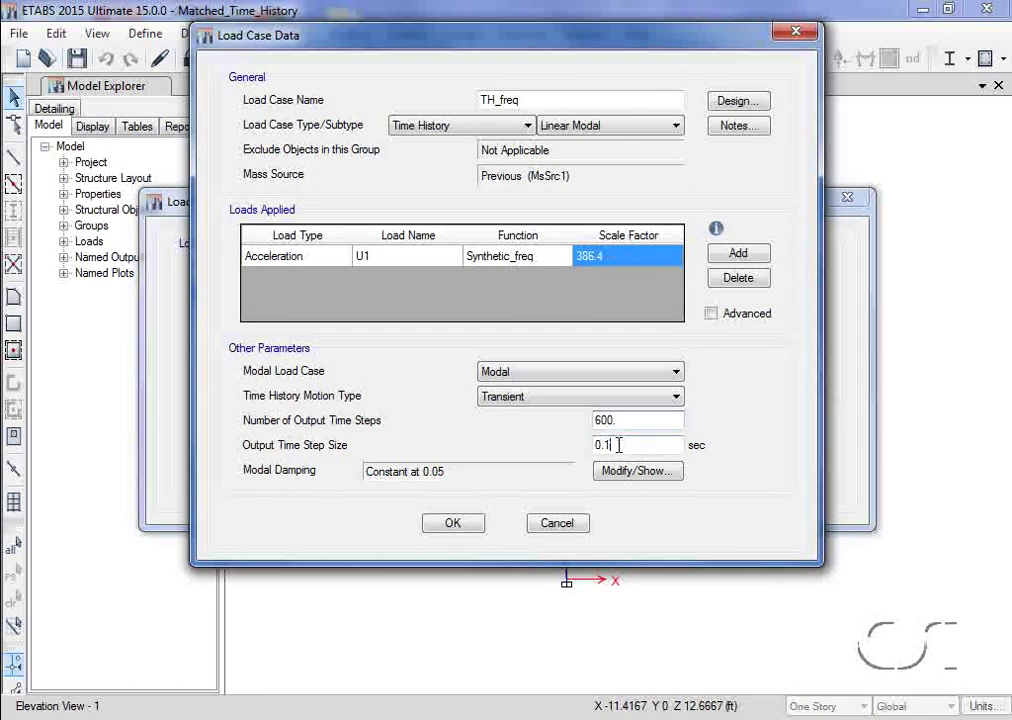
pyautogui.click(619, 445)
pyautogui.write('0.02')
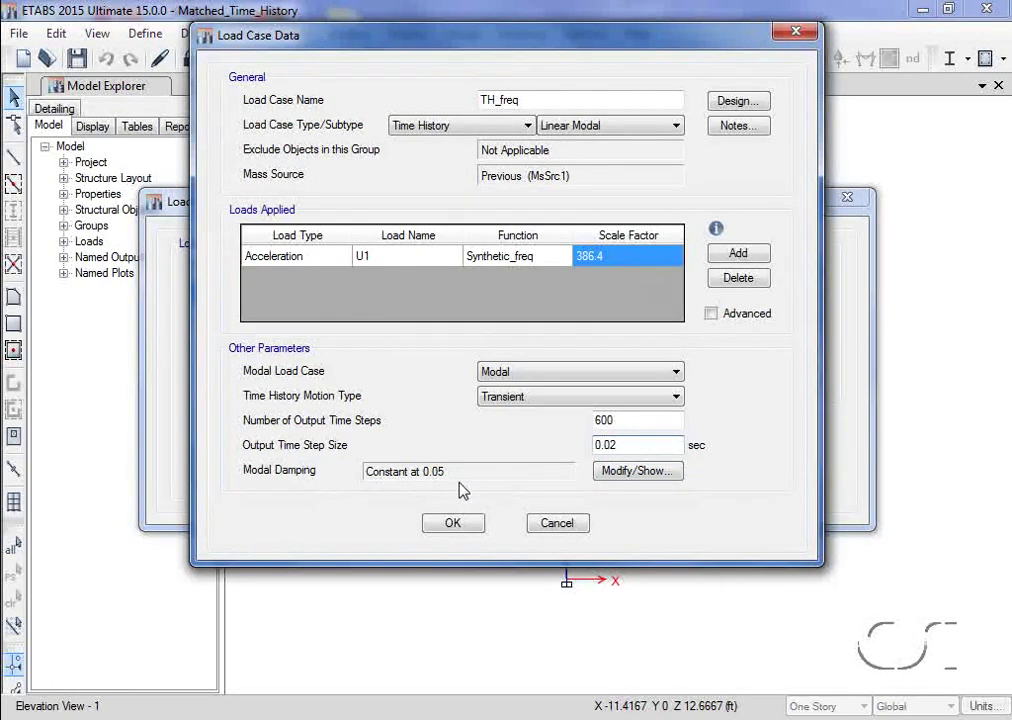
pyautogui.click(463, 524)
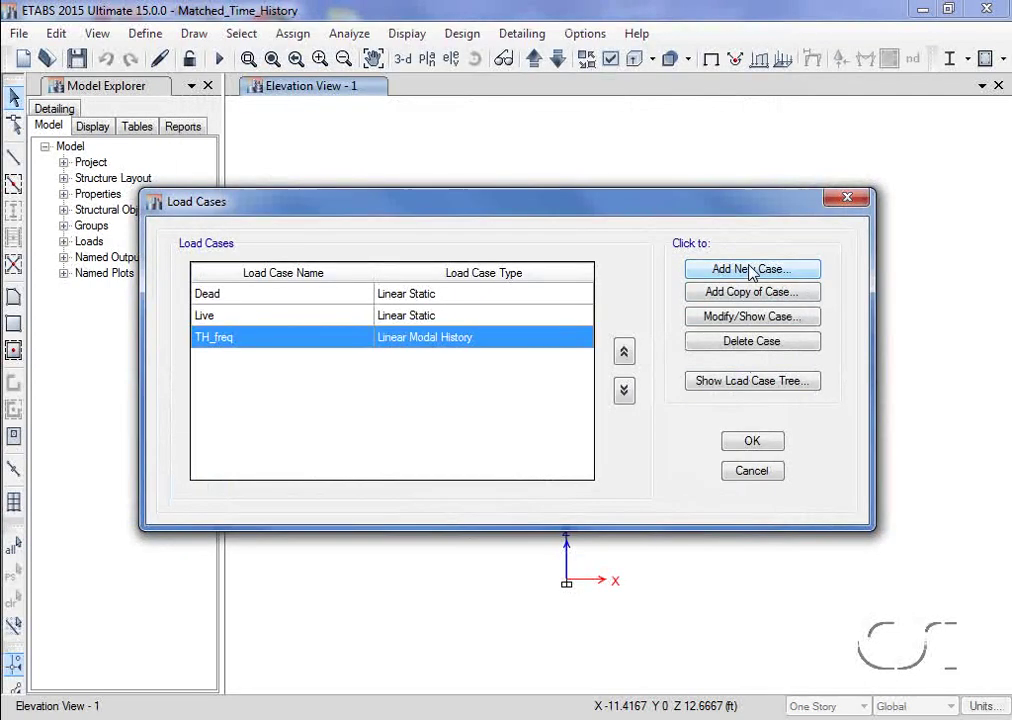
# - Create a new load case TH_time as a Linear Direct Integration time history
pyautogui.click(752, 270)
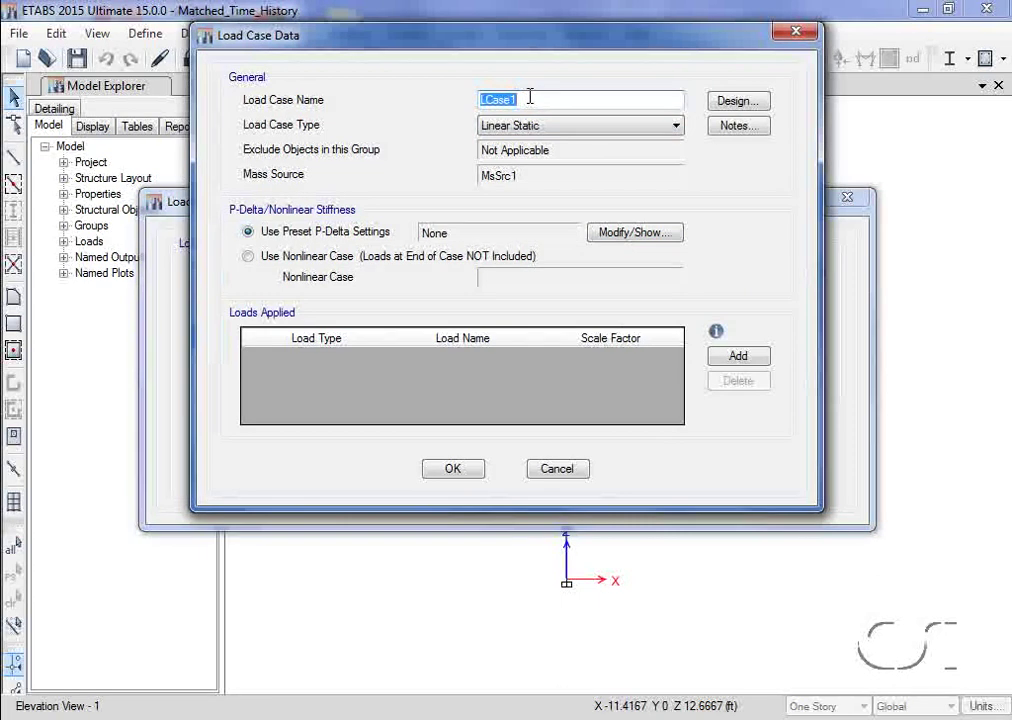
pyautogui.write('TH_time')
pyautogui.click(537, 126)
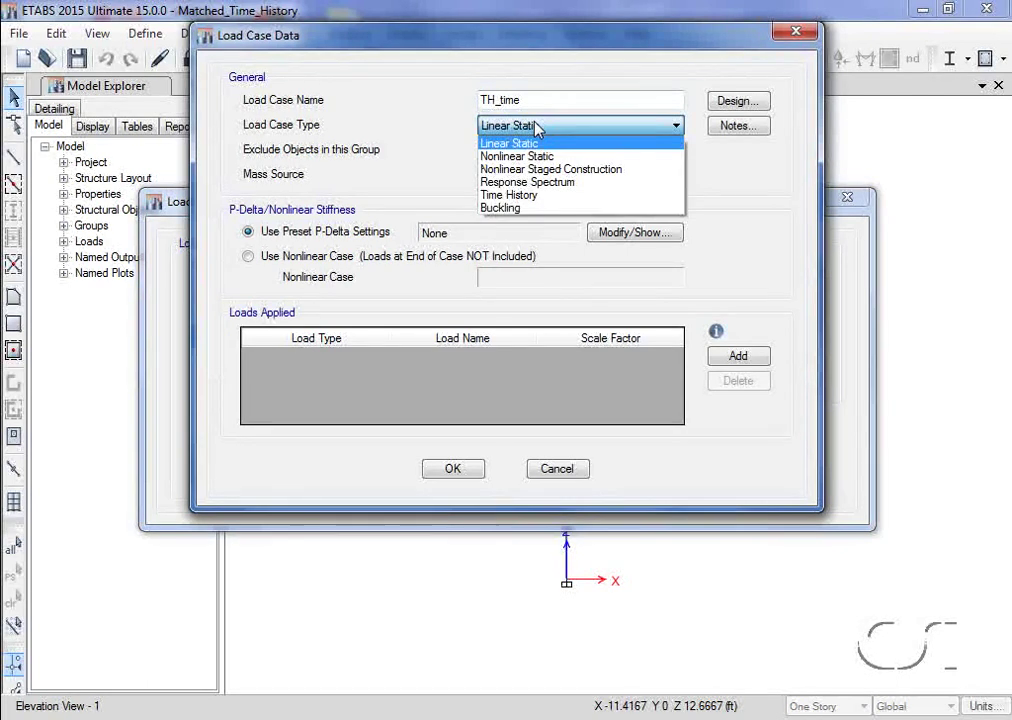
pyautogui.click(520, 196)
pyautogui.click(596, 126)
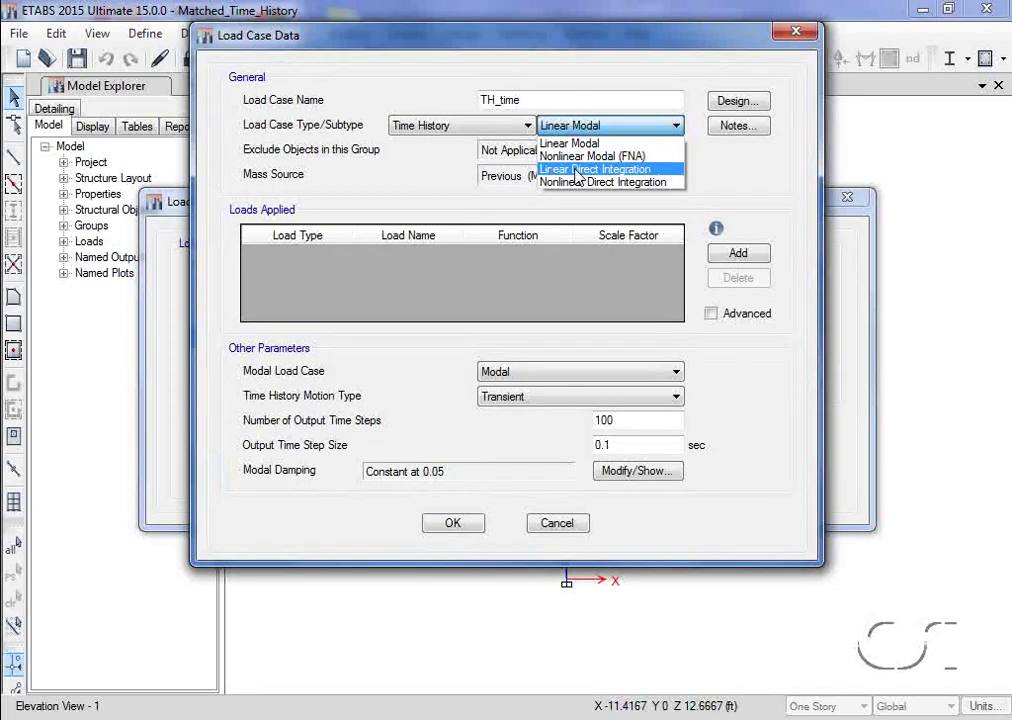
pyautogui.click(577, 170)
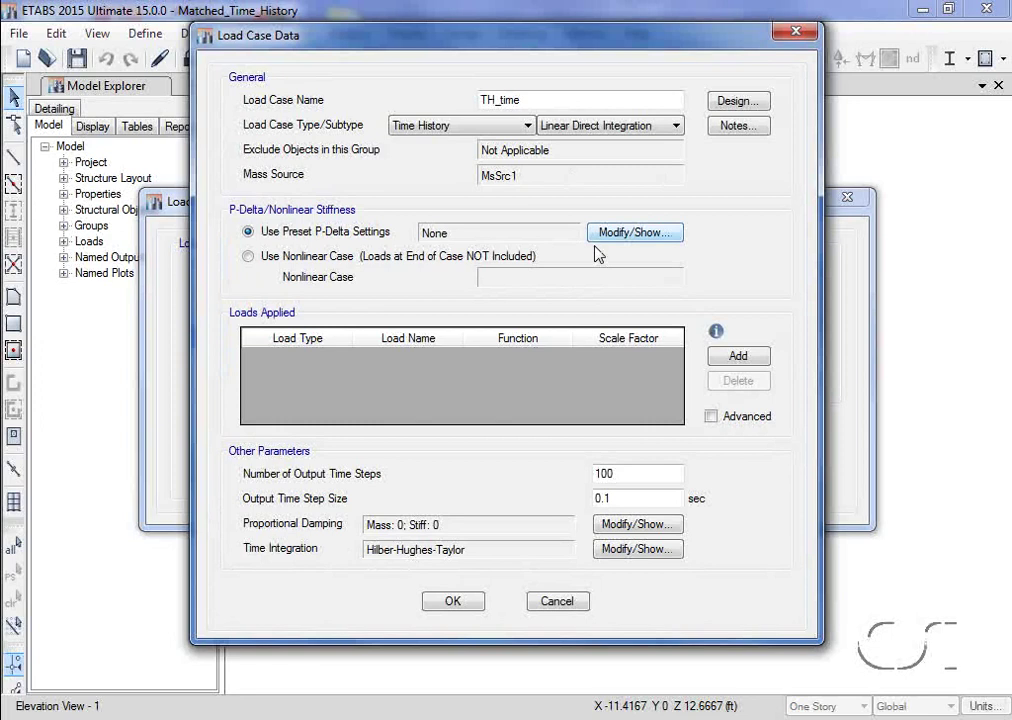
# - Add a U1 acceleration load driven by Synthetic_time with scale factor 386.4
pyautogui.click(730, 357)
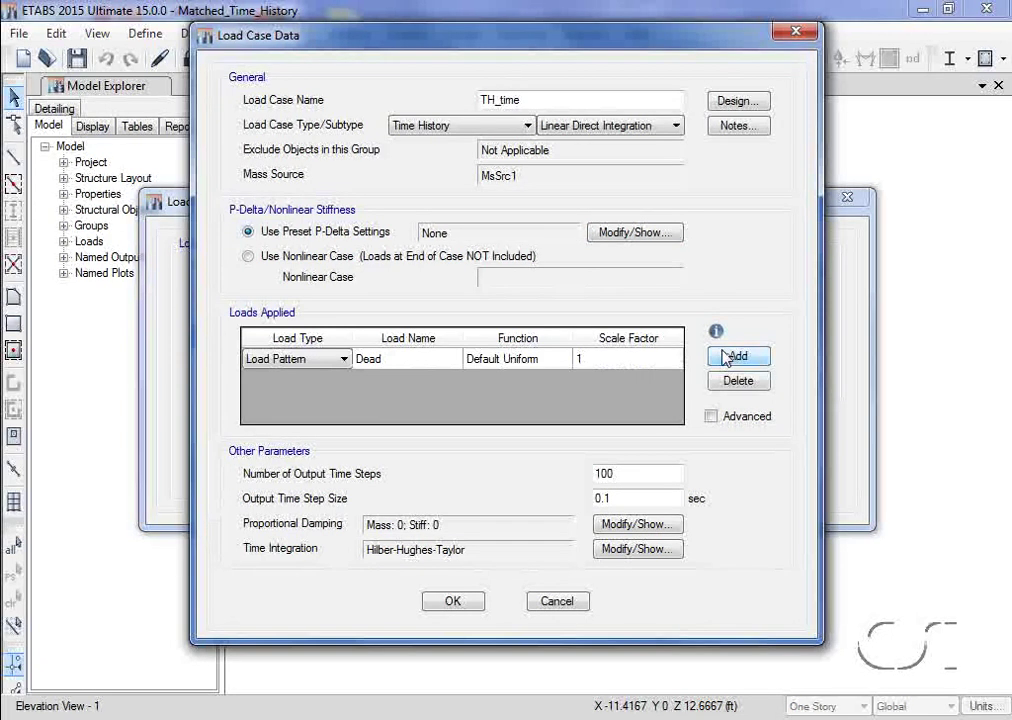
pyautogui.click(343, 359)
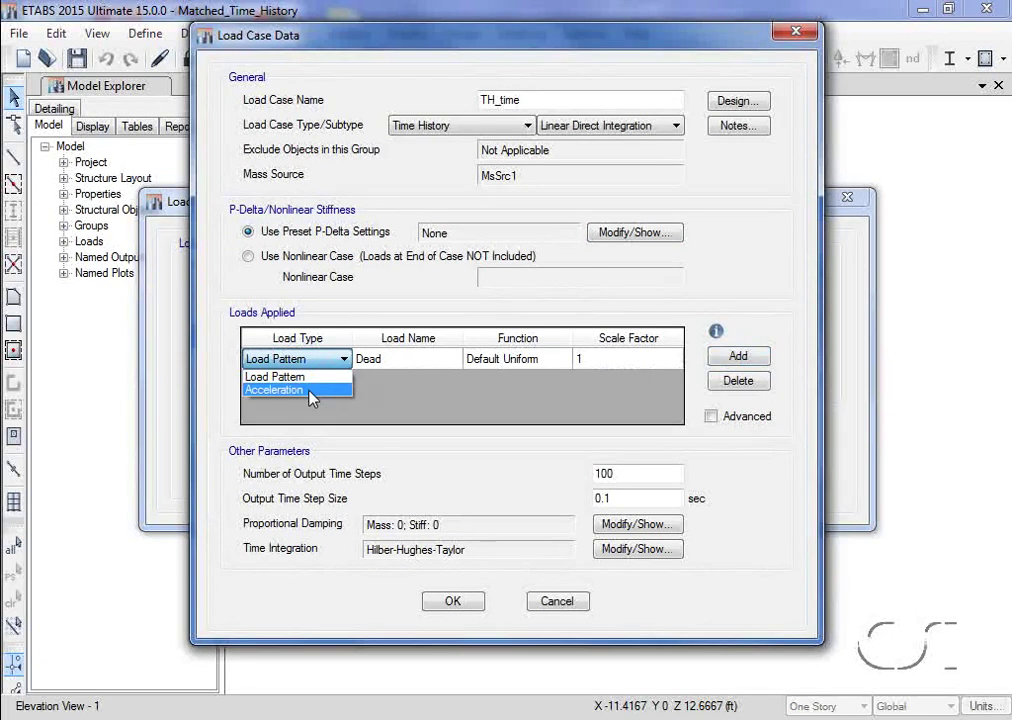
pyautogui.click(310, 390)
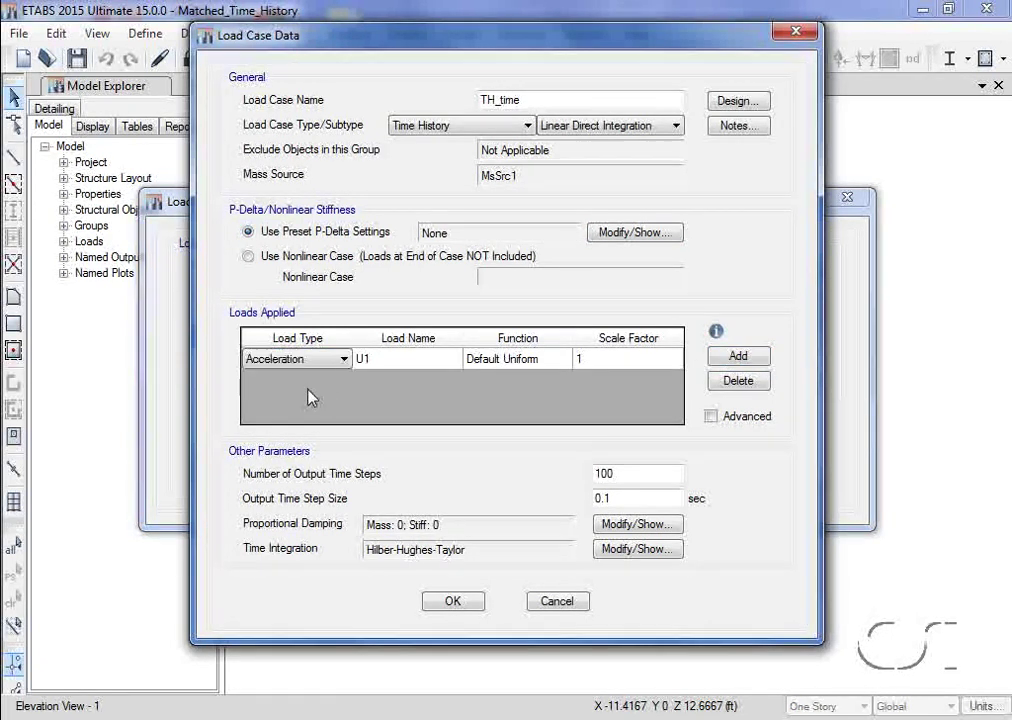
pyautogui.click(505, 359)
pyautogui.click(524, 360)
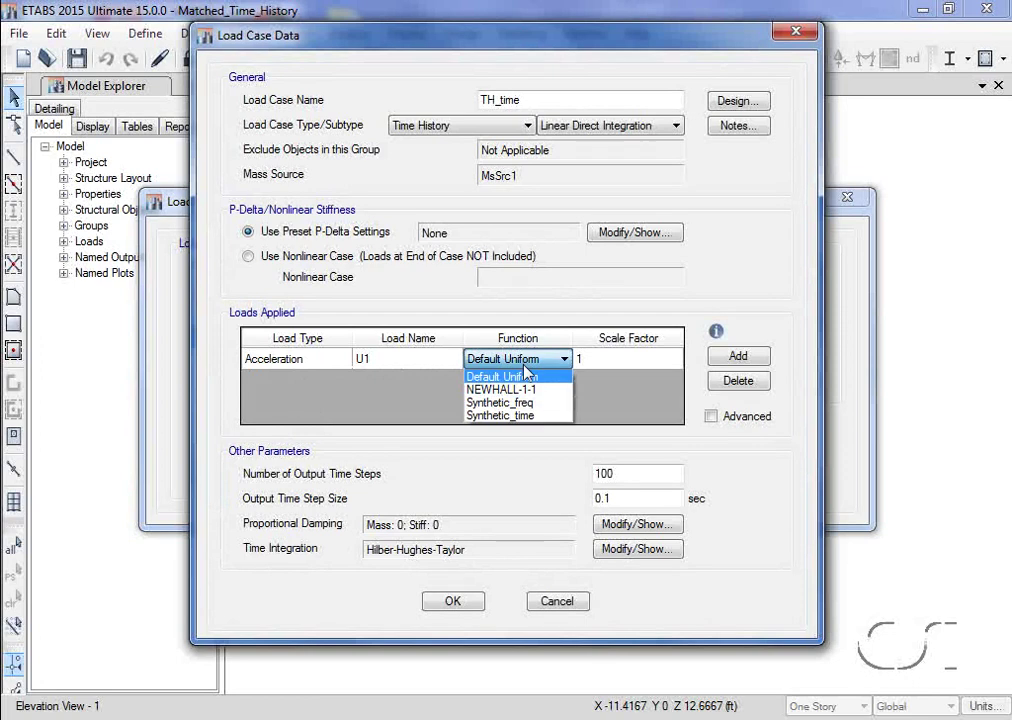
pyautogui.click(507, 416)
pyautogui.click(610, 364)
pyautogui.write('386.4')
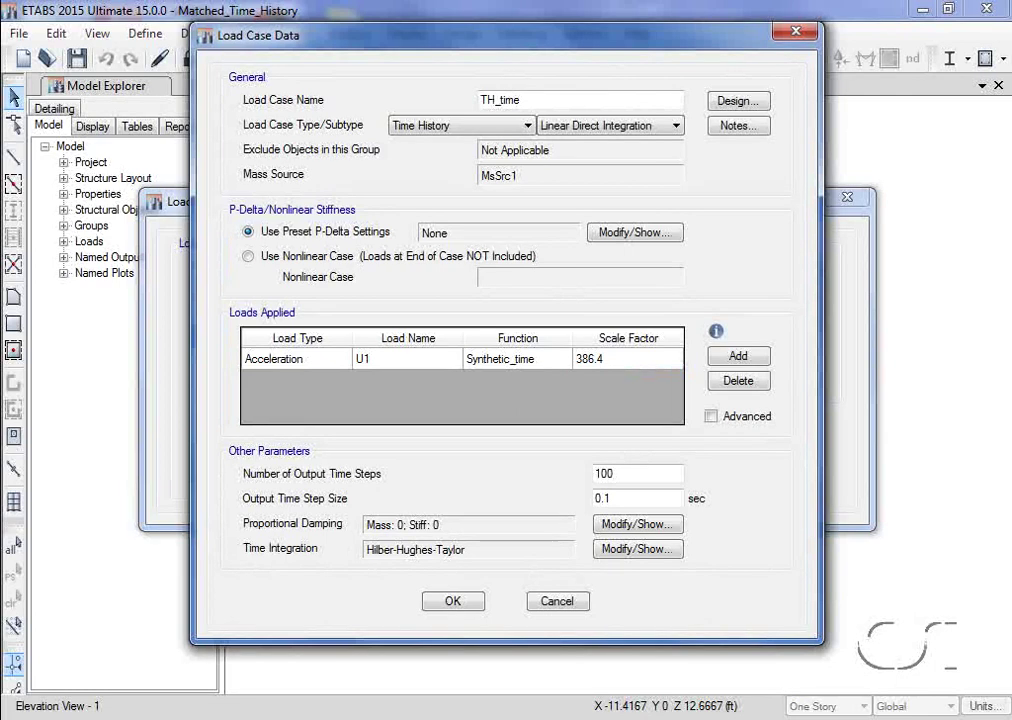
# - Set 600 output time steps with a step size of 0.02 s
pyautogui.click(621, 476)
pyautogui.doubleClick(621, 476)
pyautogui.write('600.')
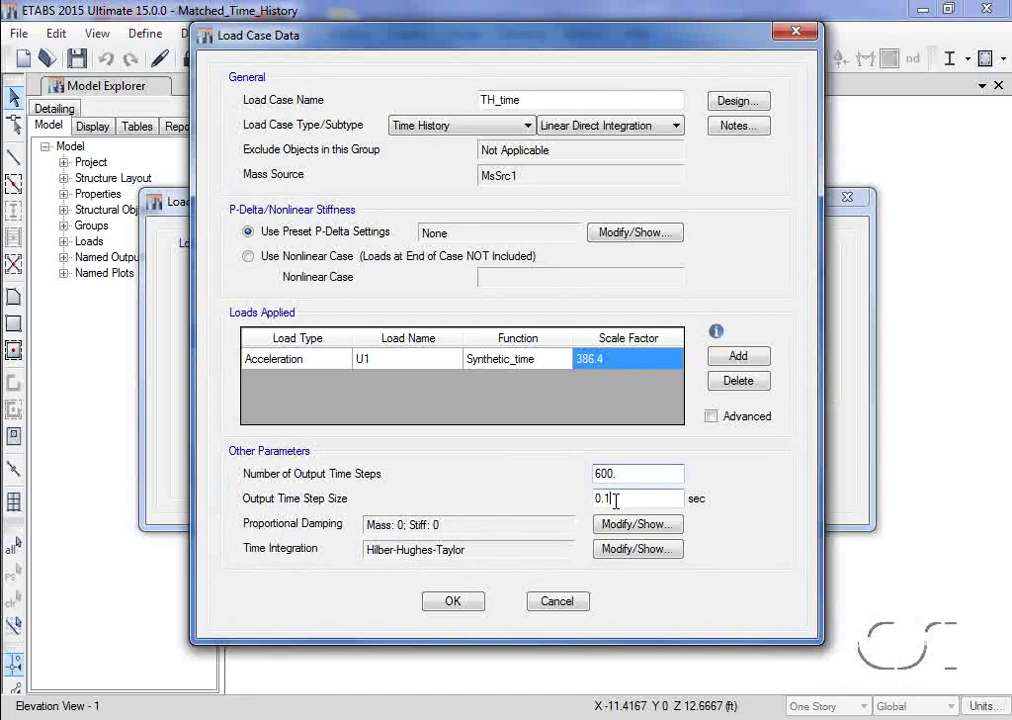
pyautogui.doubleClick(615, 499)
pyautogui.write('0.02')
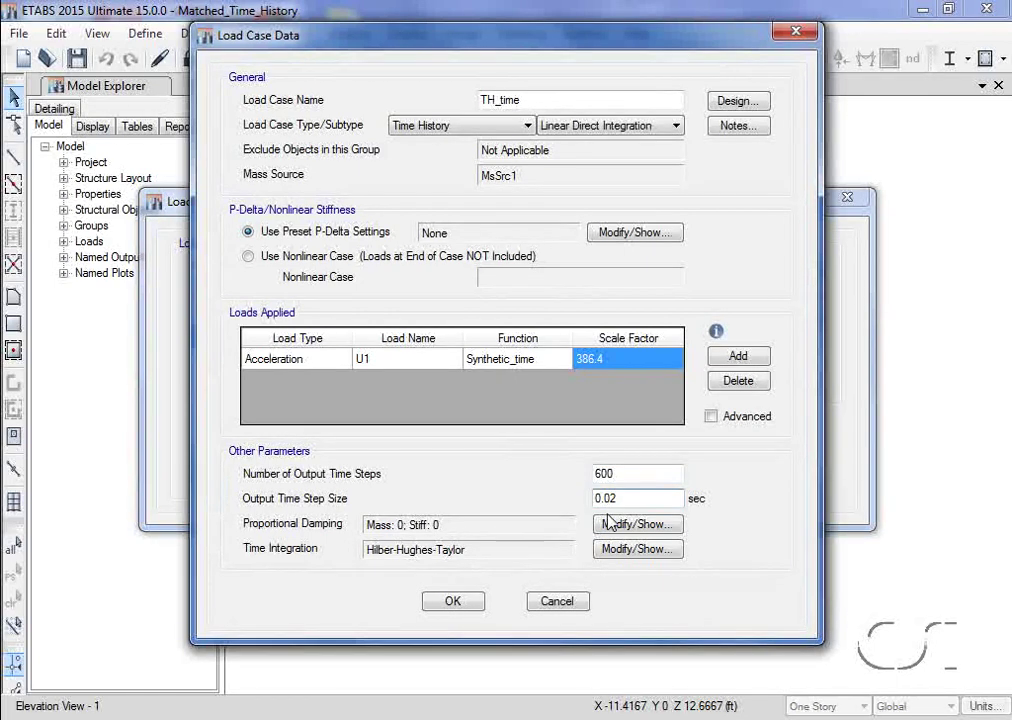
# - Specify damping by period as 0.05 at 1 s and 0.1 s, recalculating mass 0.5712 and stiffness 0.0014
pyautogui.click(632, 525)
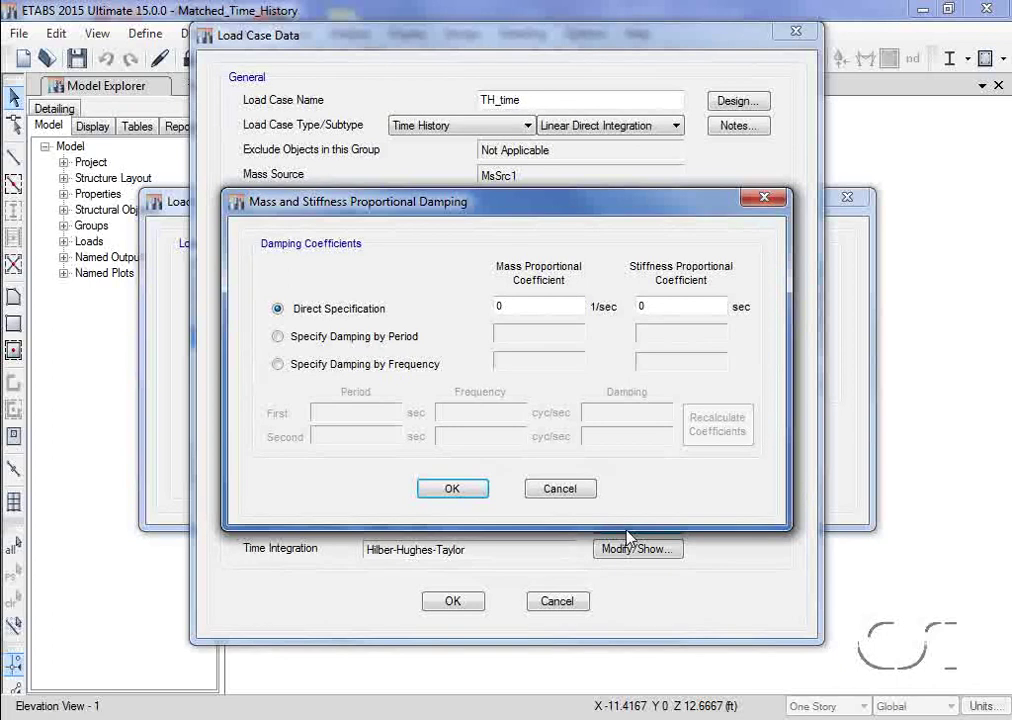
pyautogui.click(278, 338)
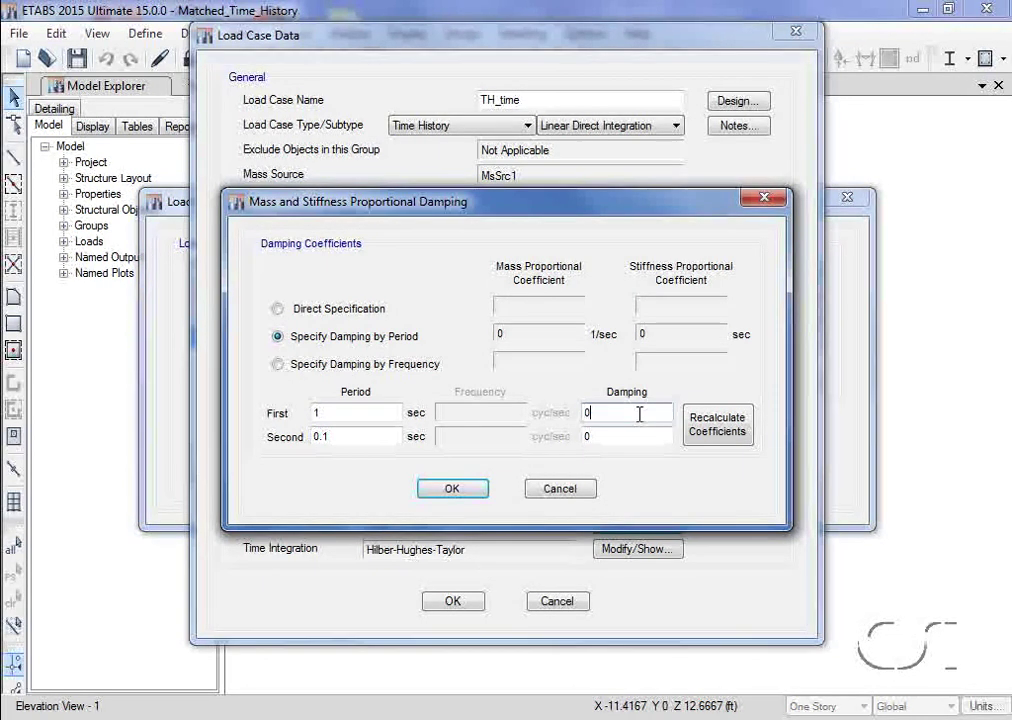
pyautogui.write('.05')
pyautogui.click(592, 436)
pyautogui.write('.05')
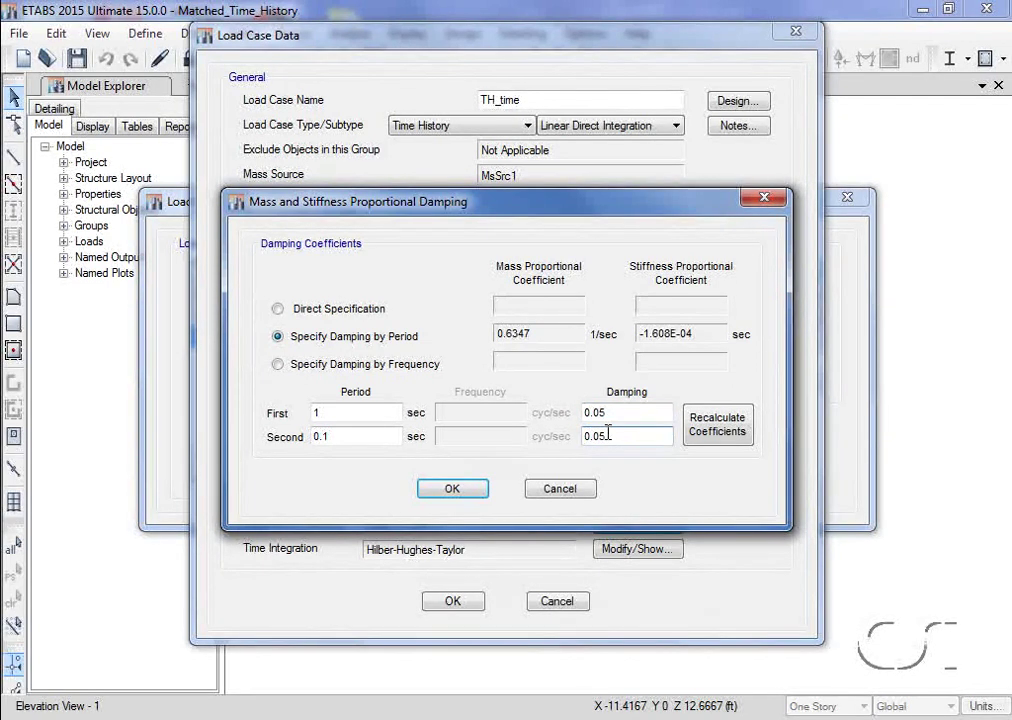
pyautogui.click(623, 413)
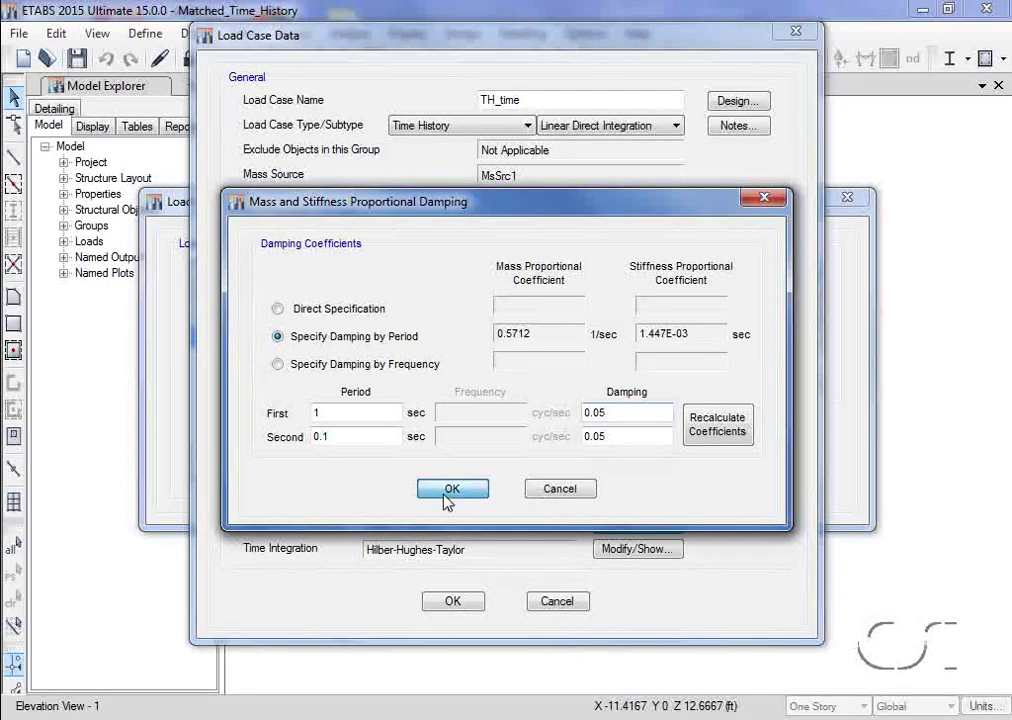
pyautogui.click(449, 493)
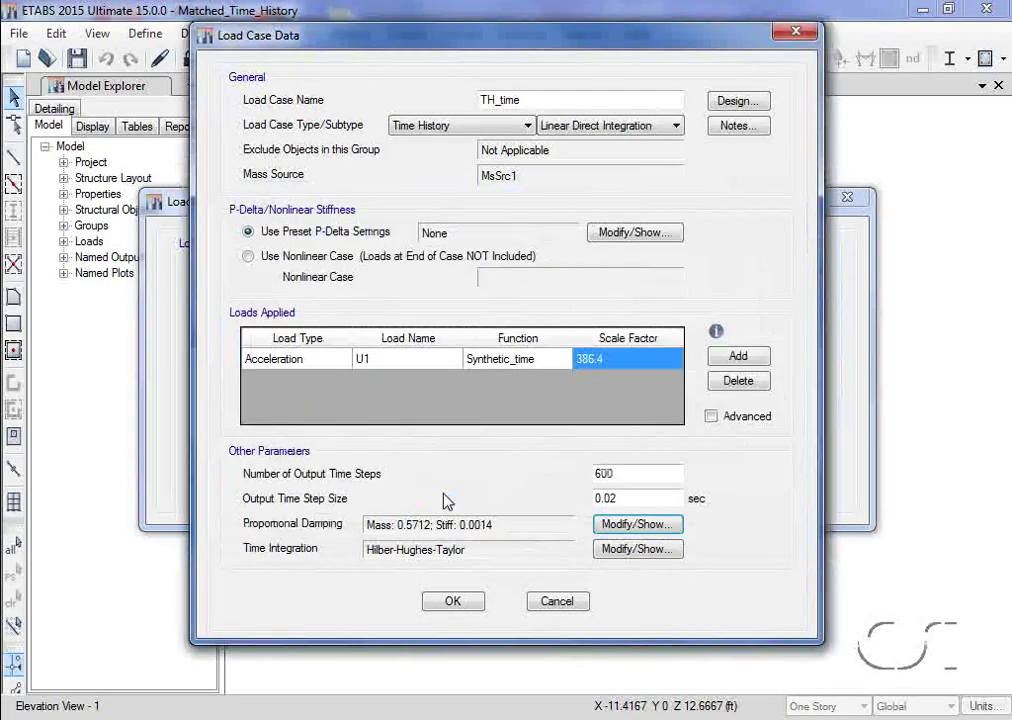
# - Save TH_time, close the load case list, and run the analysis
pyautogui.click(452, 602)
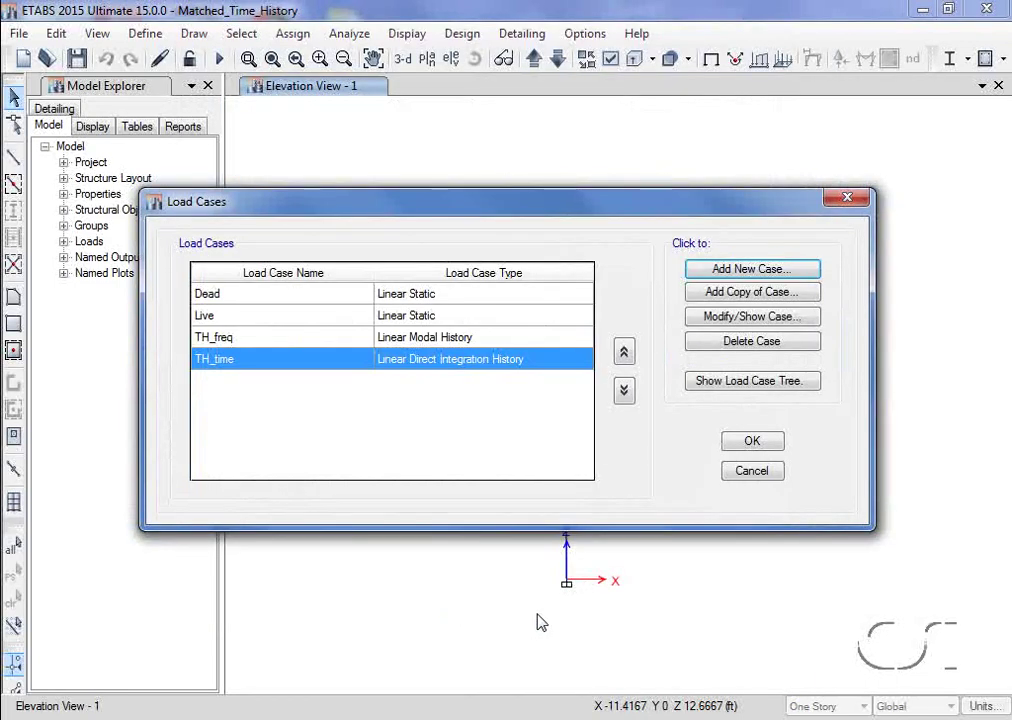
pyautogui.click(752, 442)
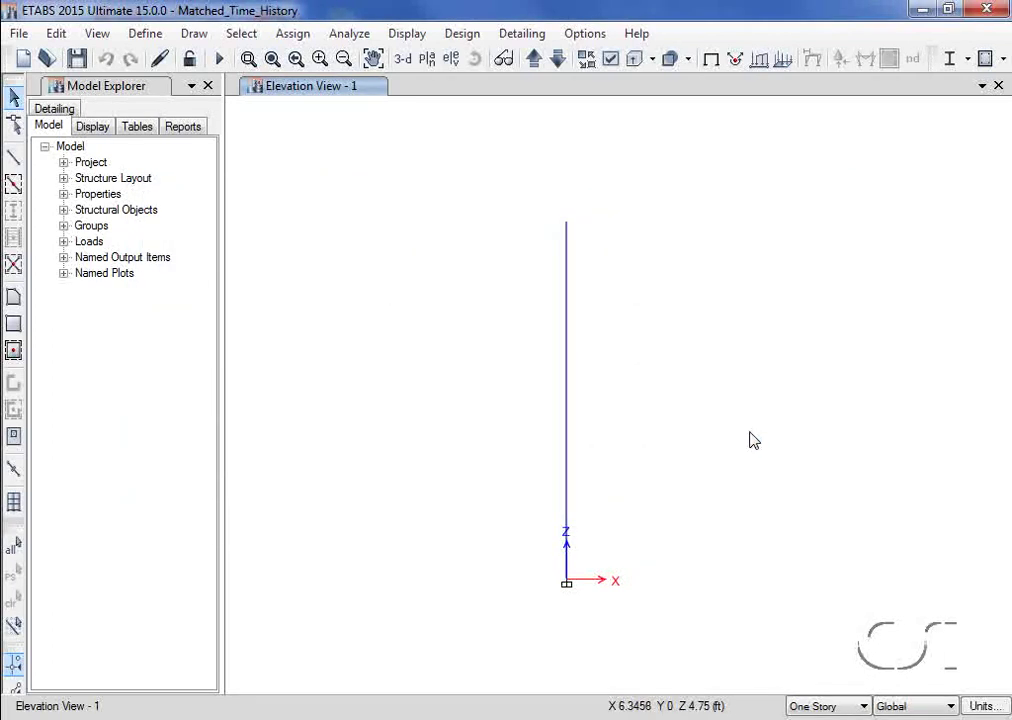
pyautogui.click(350, 36)
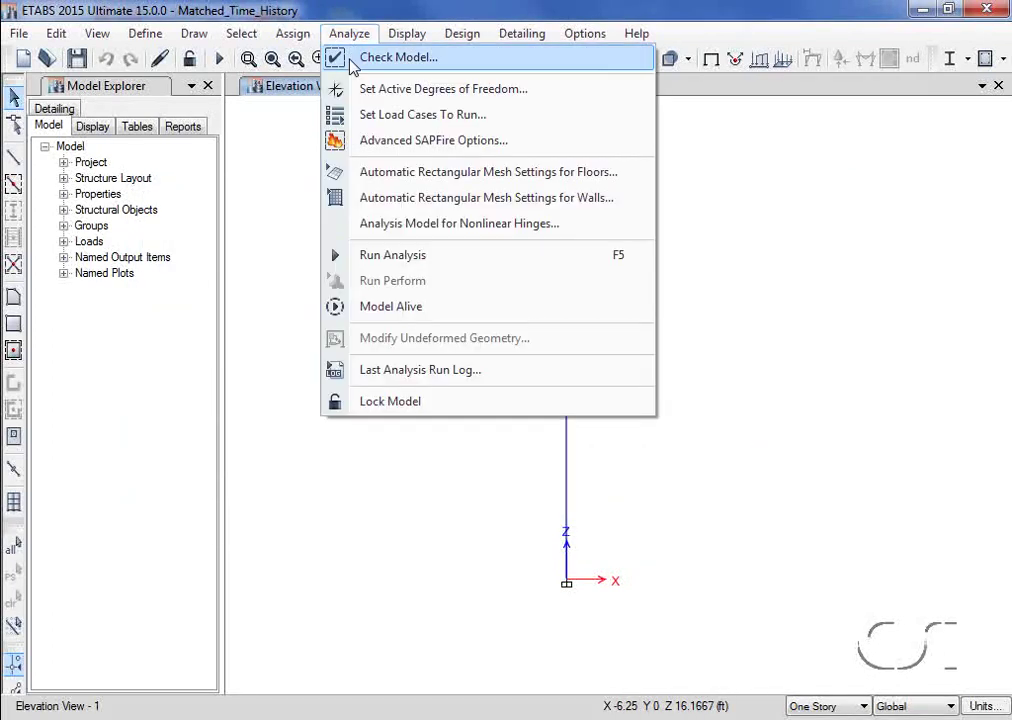
pyautogui.click(432, 257)
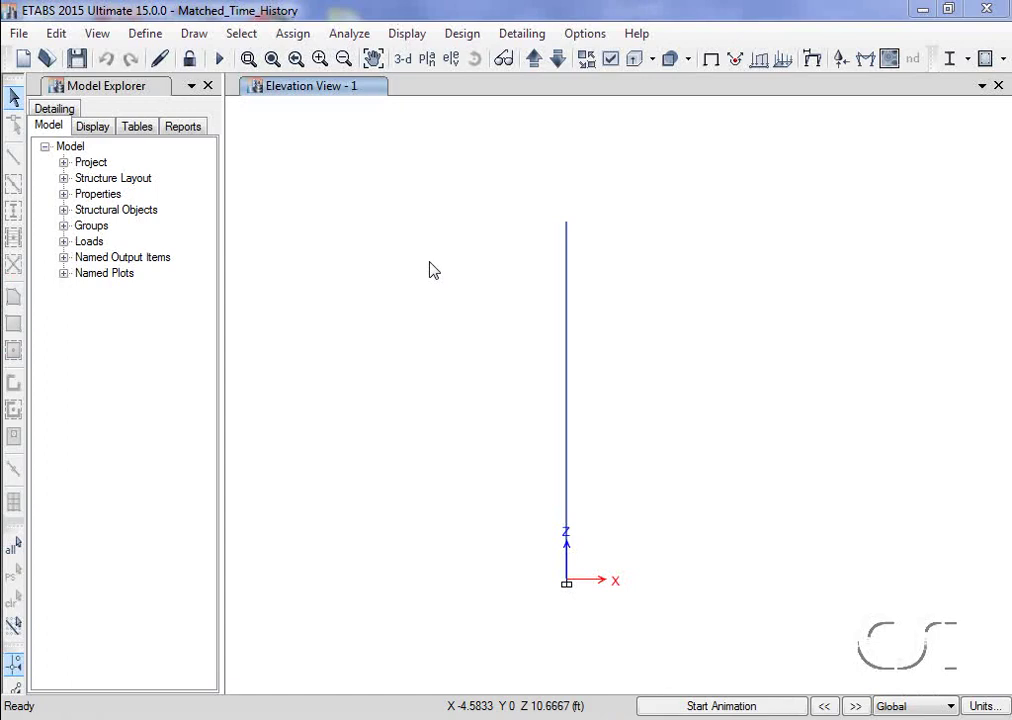
pyautogui.click(410, 39)
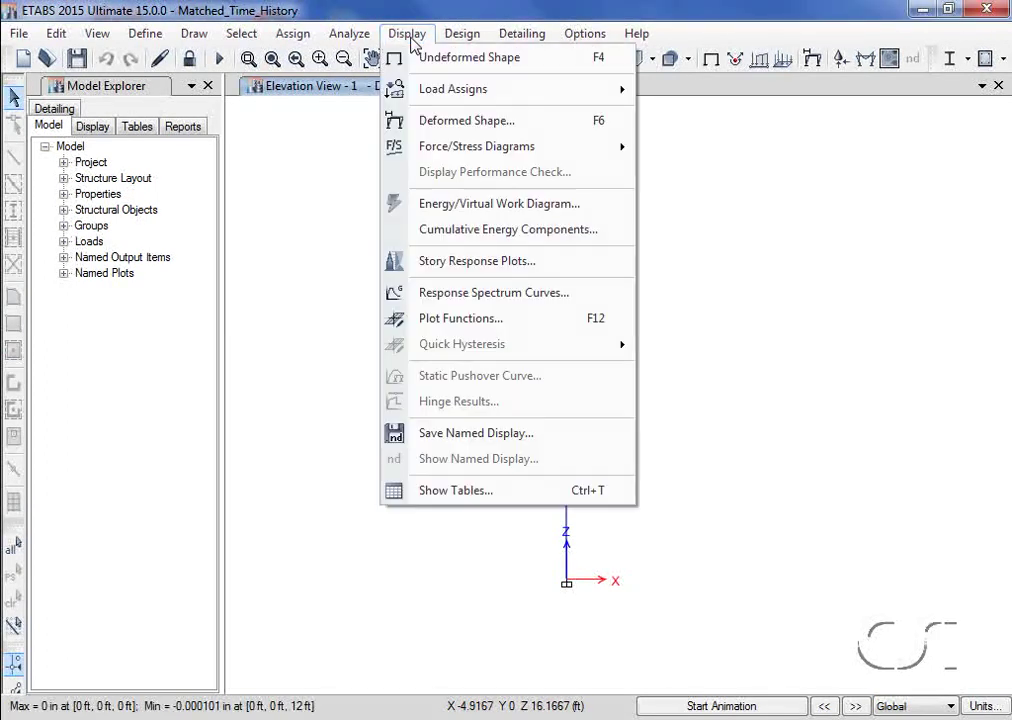
pyautogui.click(479, 491)
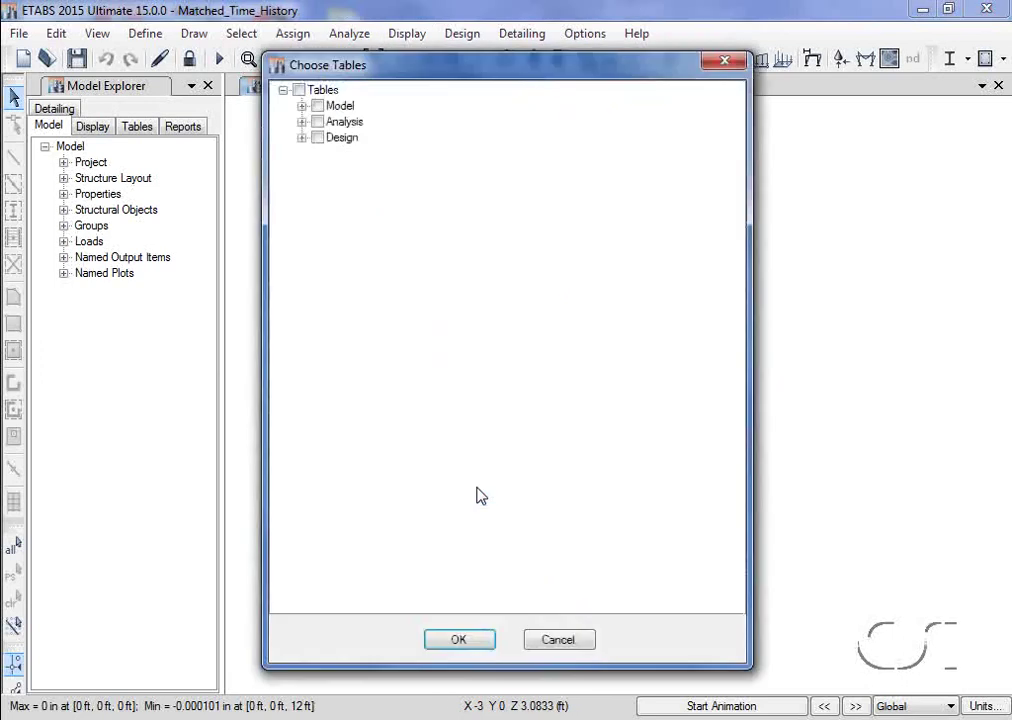
pyautogui.click(302, 122)
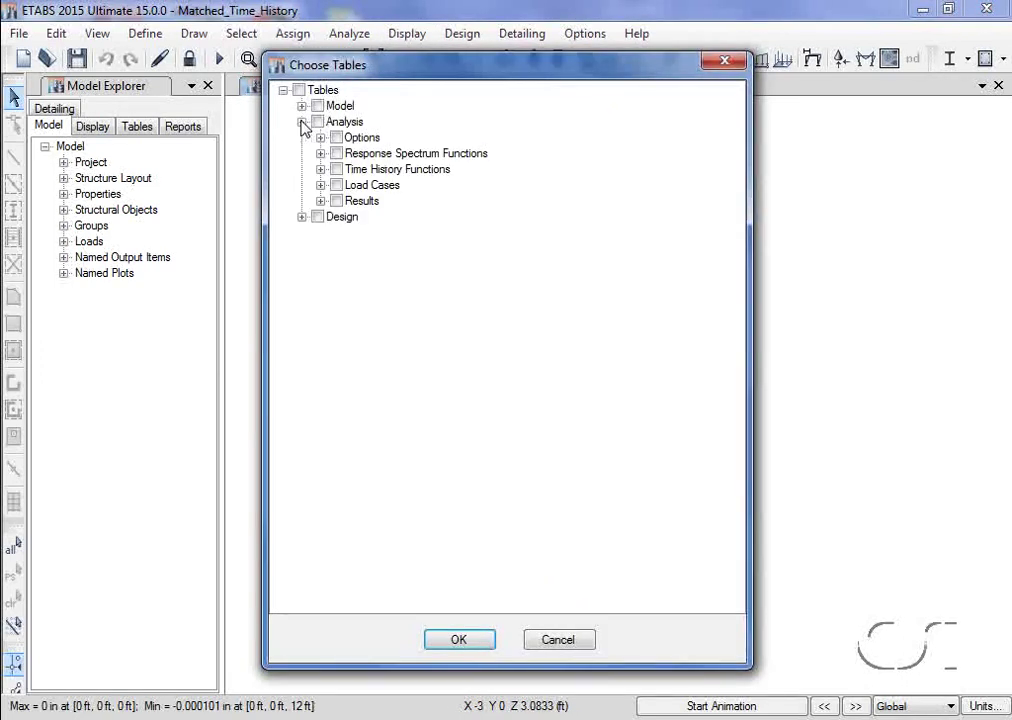
pyautogui.click(320, 201)
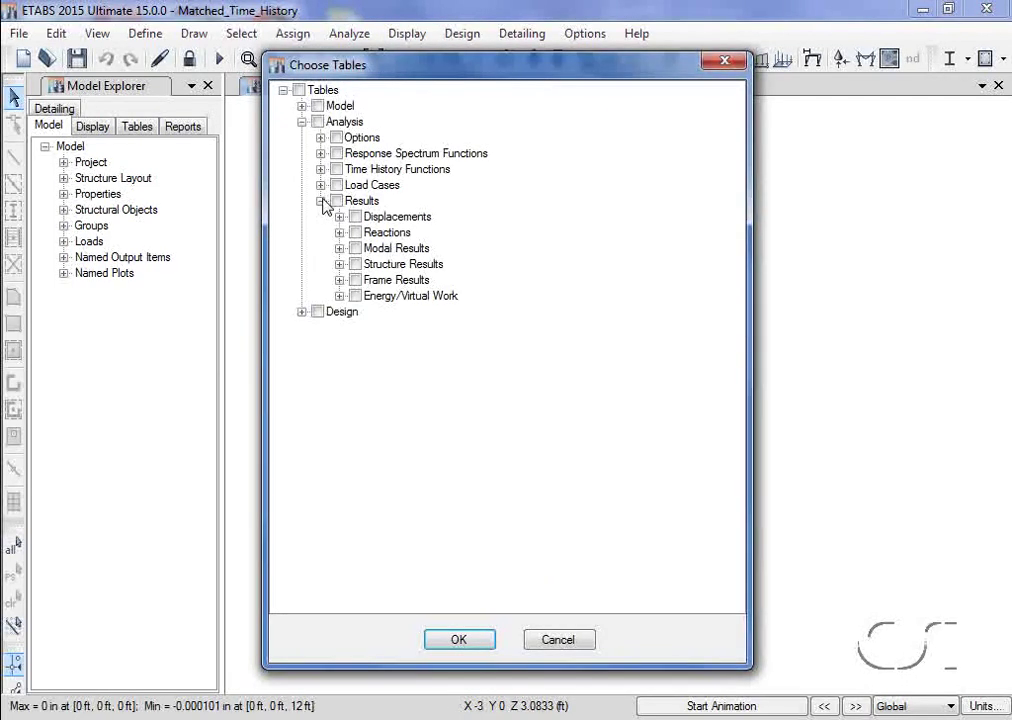
pyautogui.click(339, 248)
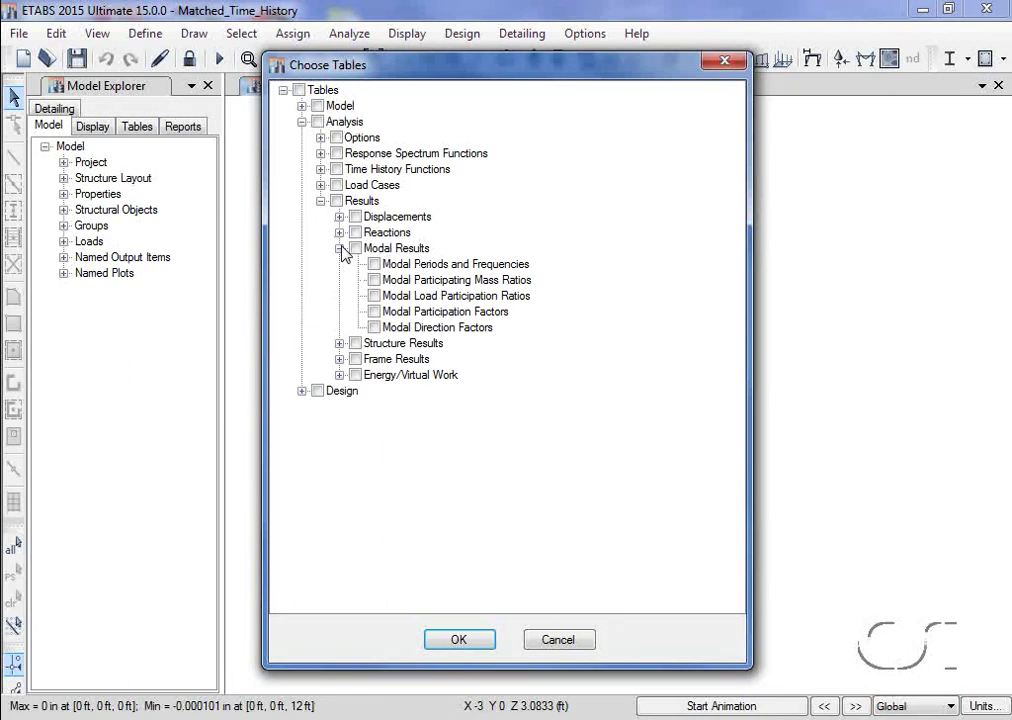
pyautogui.click(374, 264)
pyautogui.click(458, 641)
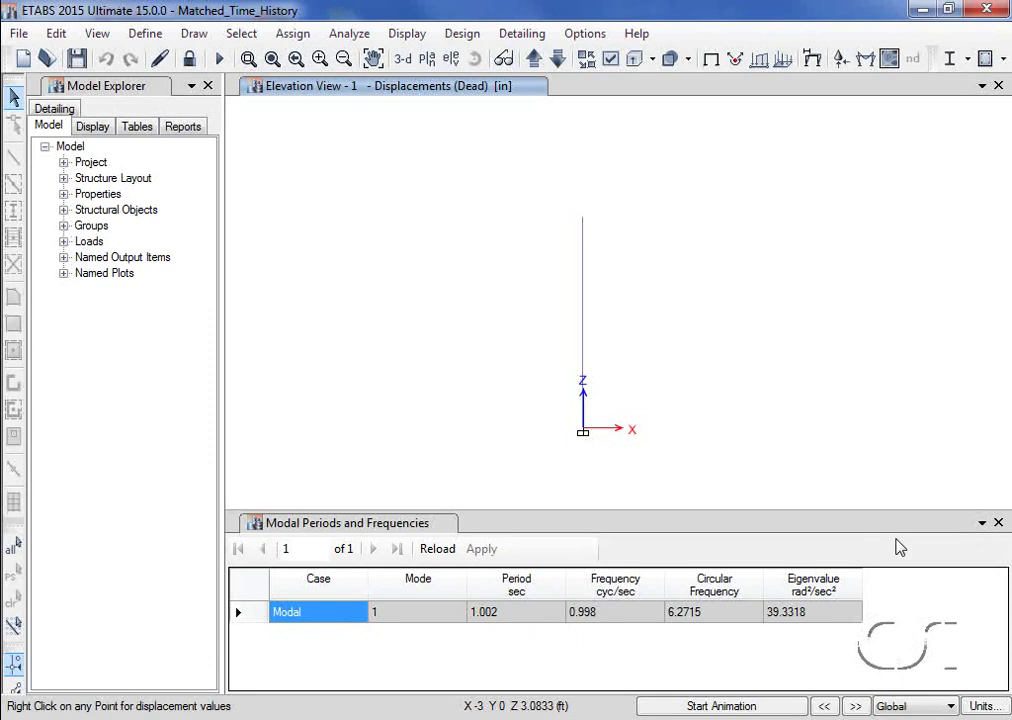
pyautogui.click(998, 522)
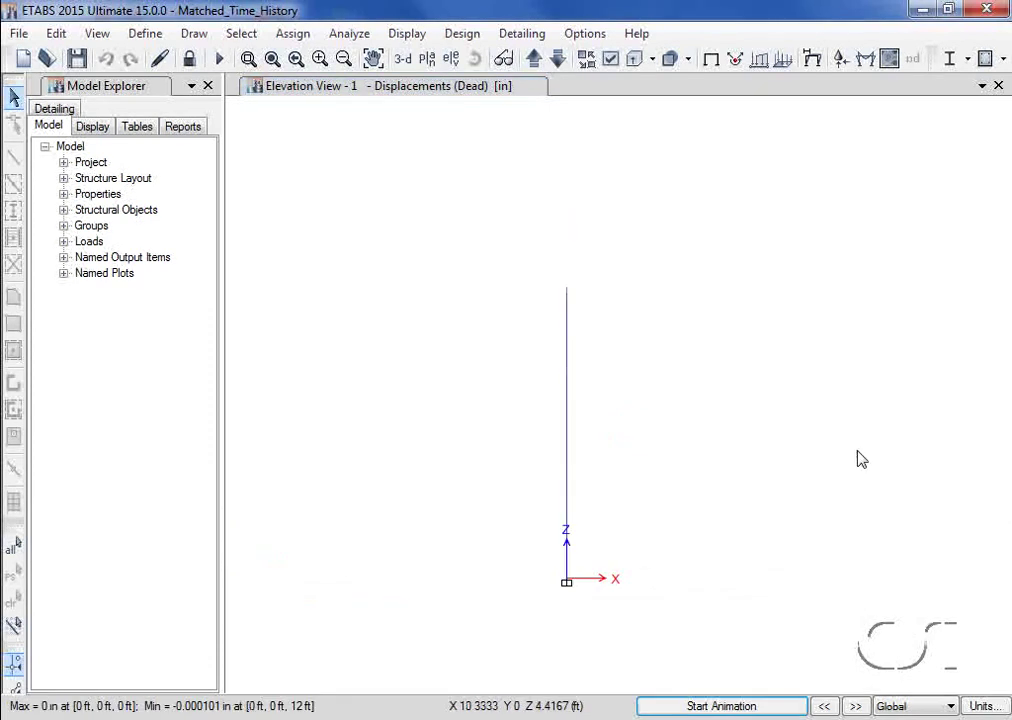
# - Select the column's top joint and open the time-history function plot
pyautogui.click(569, 291)
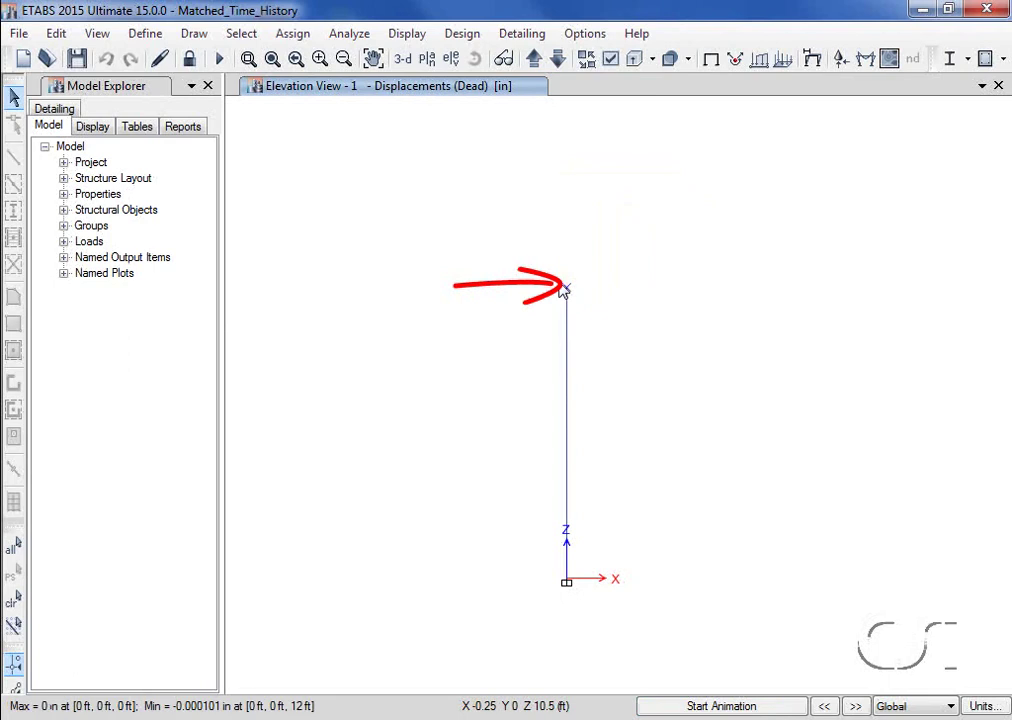
pyautogui.click(408, 34)
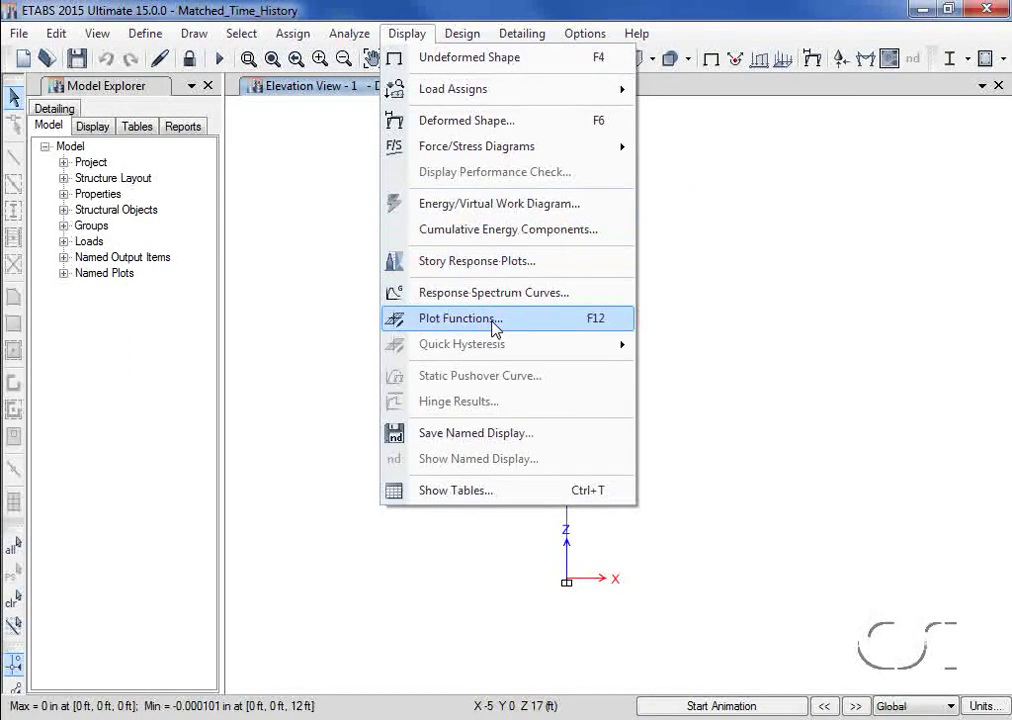
pyautogui.click(493, 327)
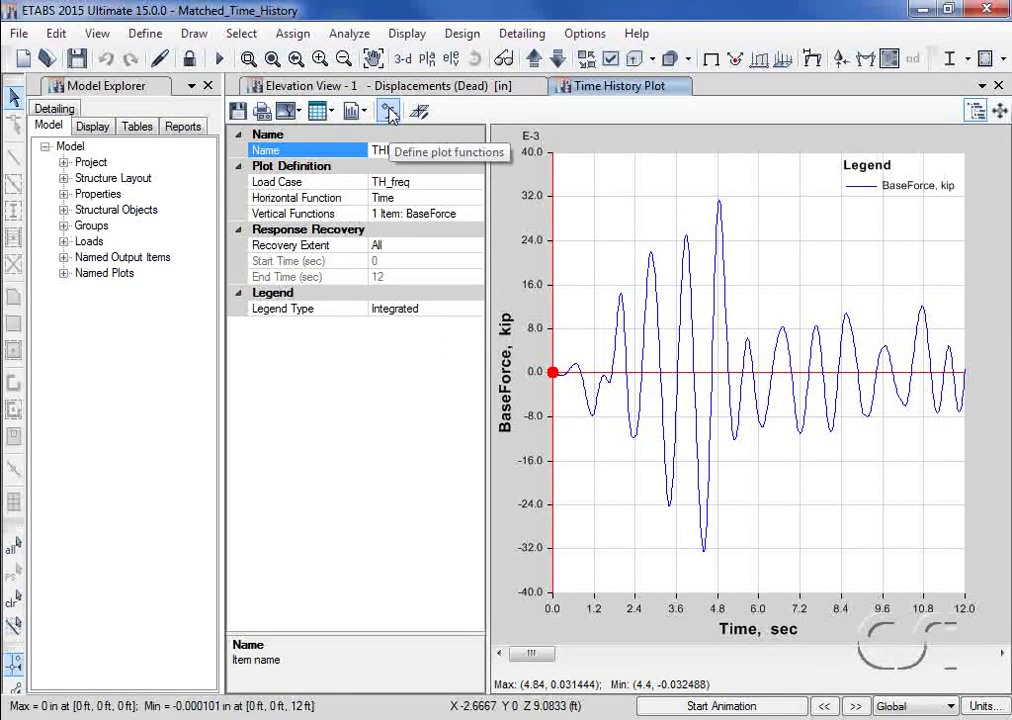
# - Define a Joint Acceleration plot function named Accel with Absolute Acceleration response
pyautogui.click(389, 112)
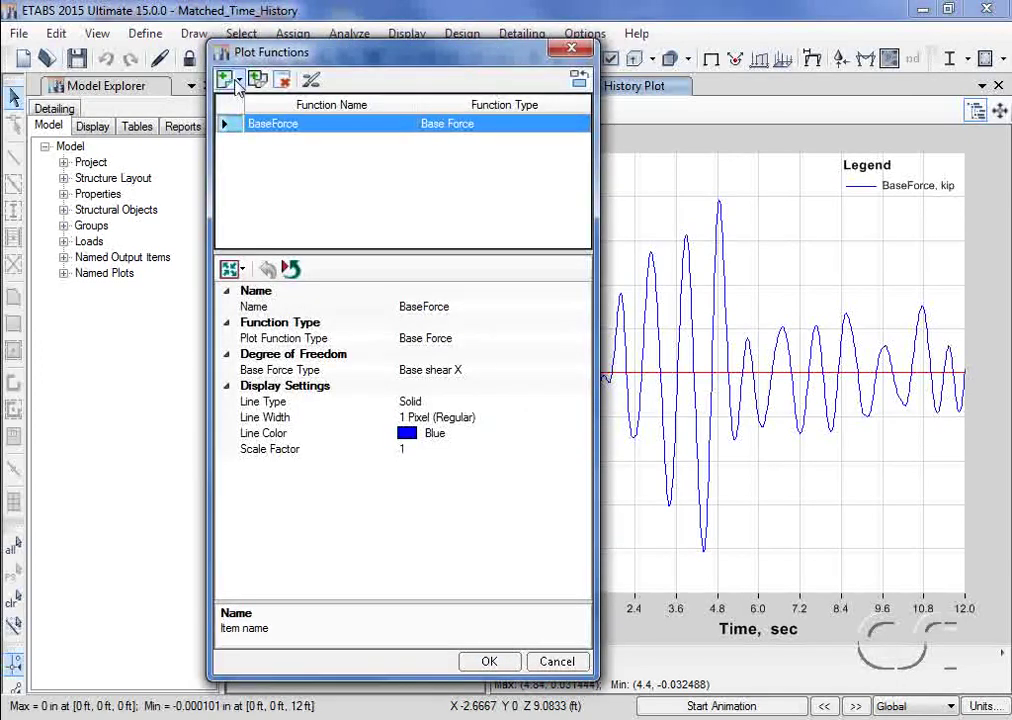
pyautogui.click(238, 79)
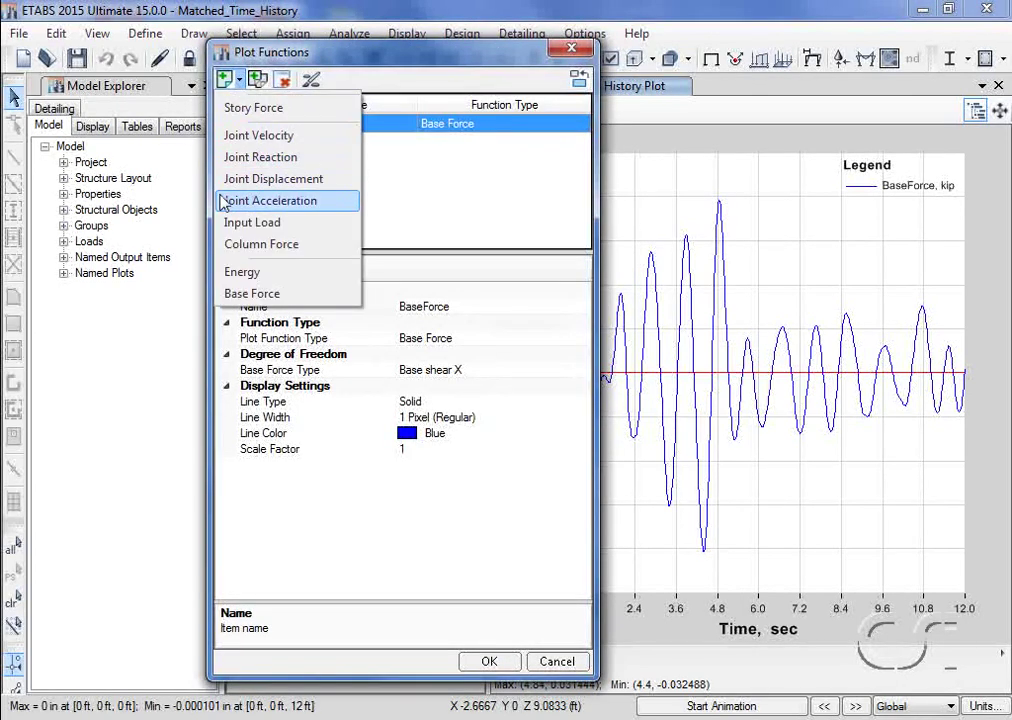
pyautogui.click(274, 202)
pyautogui.click(422, 306)
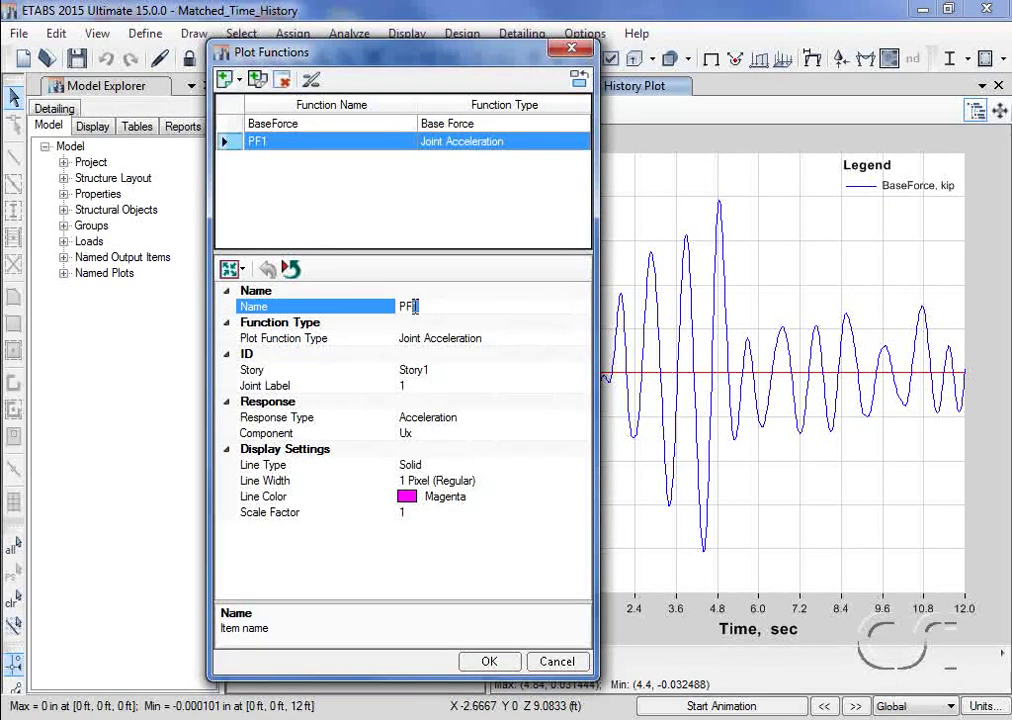
pyautogui.doubleClick(408, 306)
pyautogui.write('Accel')
pyautogui.click(472, 418)
pyautogui.click(581, 418)
pyautogui.click(426, 452)
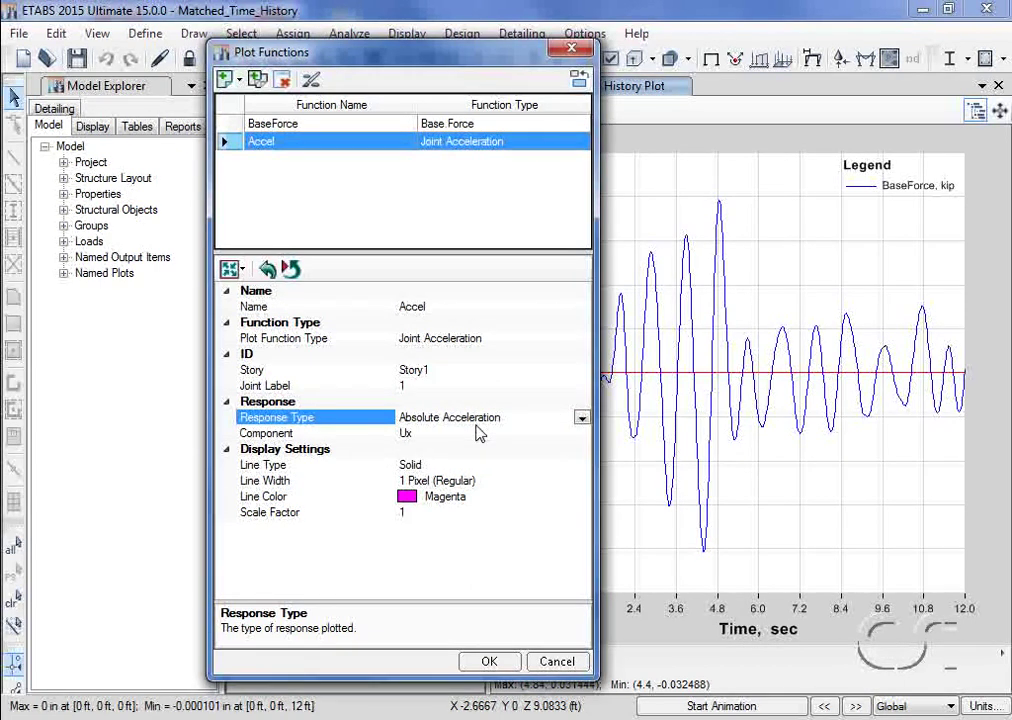
pyautogui.click(489, 663)
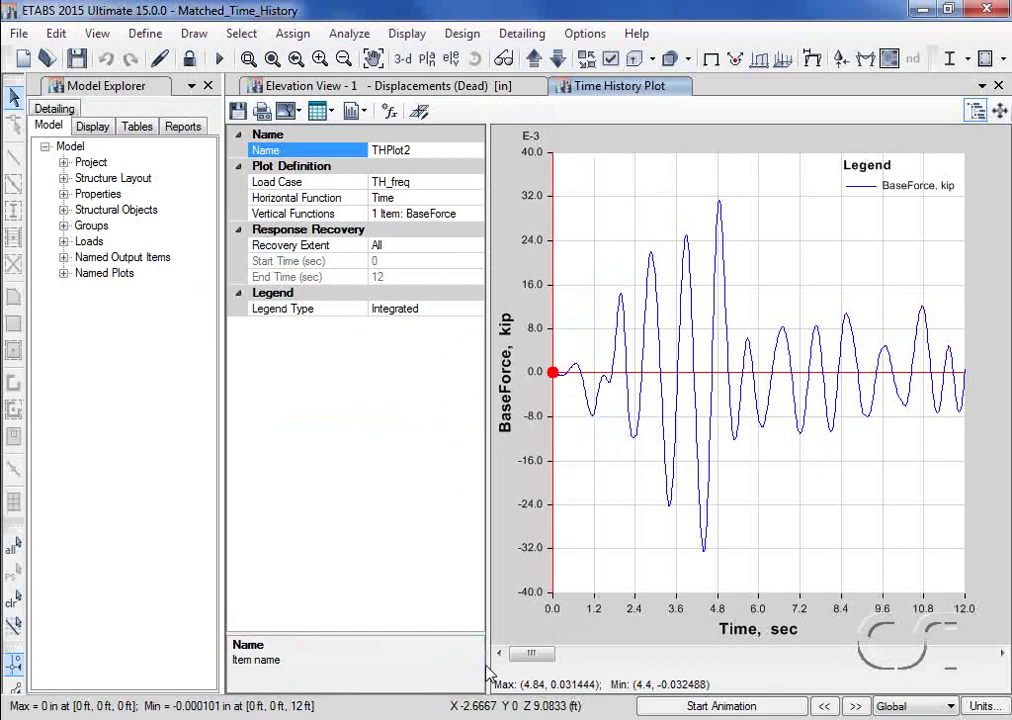
# - Replace BaseForce with Accel as the only plotted vertical function
pyautogui.click(463, 216)
pyautogui.click(311, 262)
pyautogui.click(506, 293)
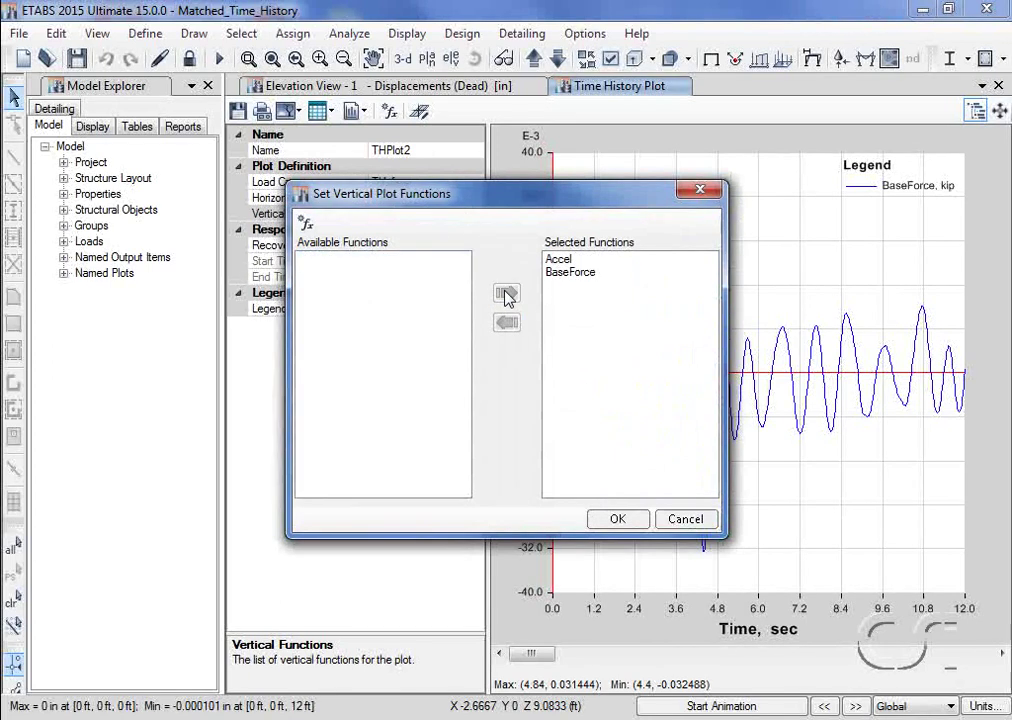
pyautogui.click(572, 273)
pyautogui.click(506, 322)
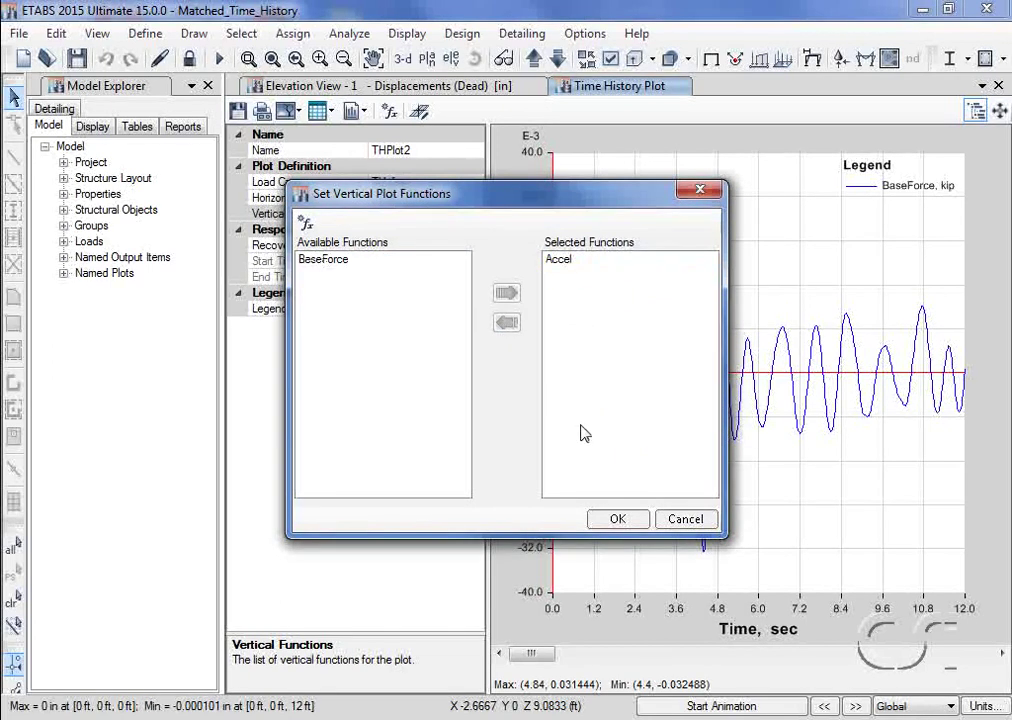
pyautogui.click(617, 520)
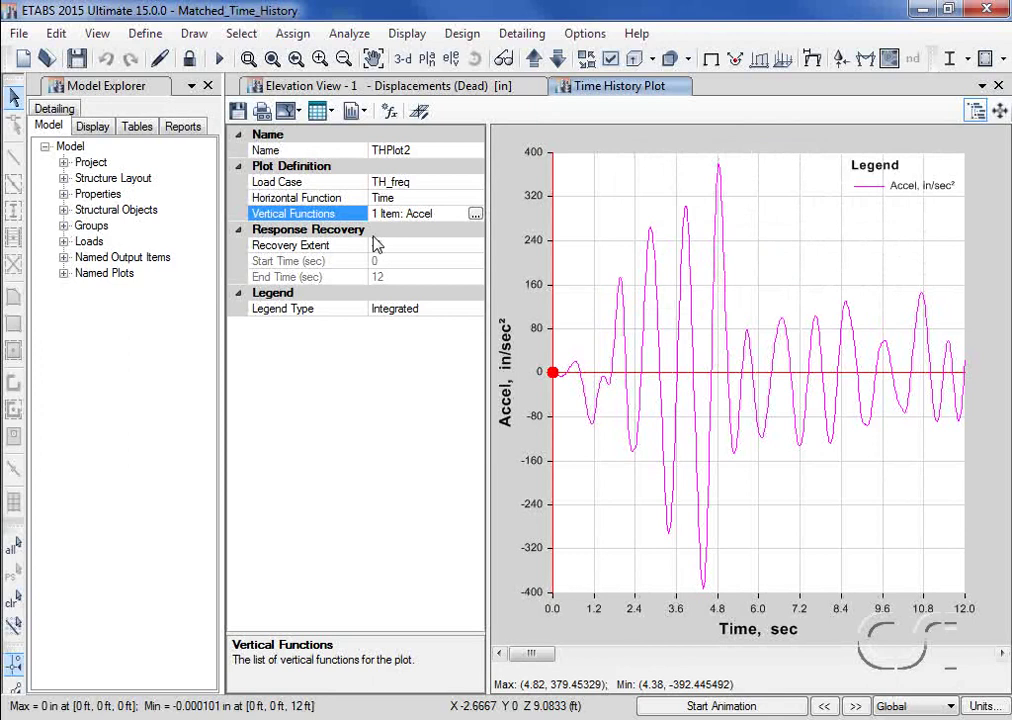
# - Change the plot's Load Case from TH_freq to TH_time
pyautogui.click(405, 182)
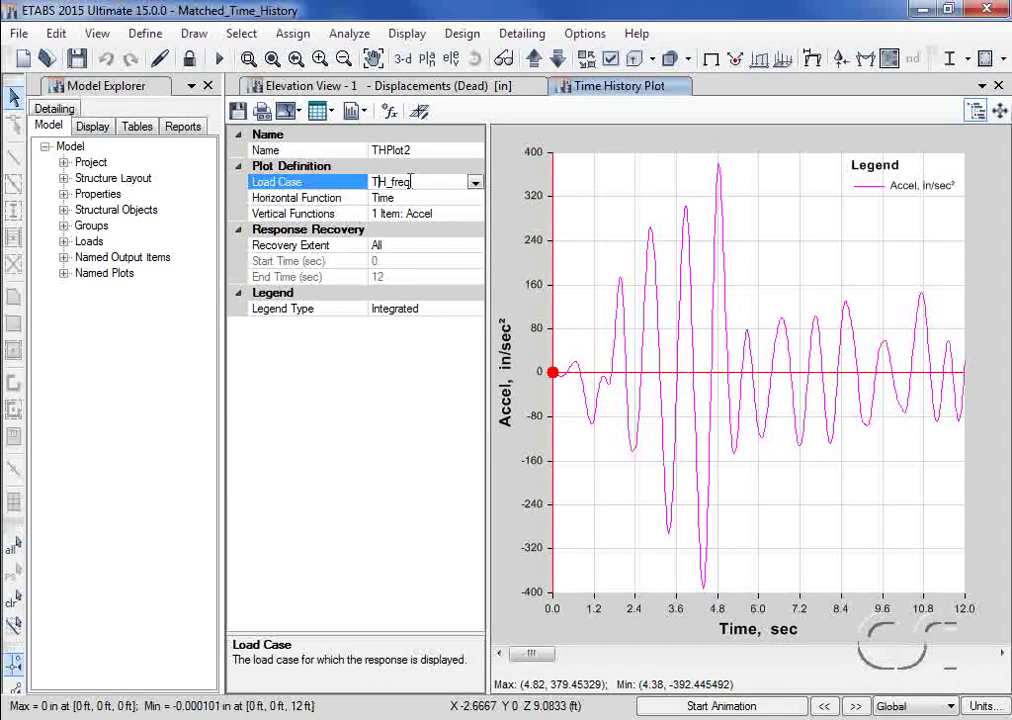
pyautogui.click(476, 183)
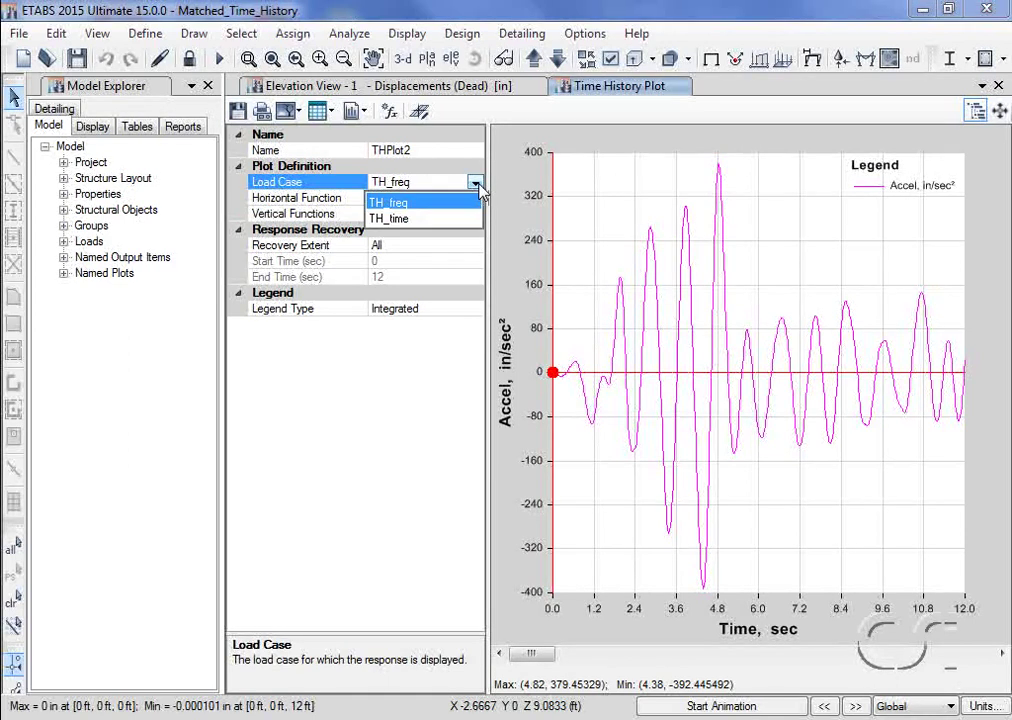
pyautogui.click(386, 219)
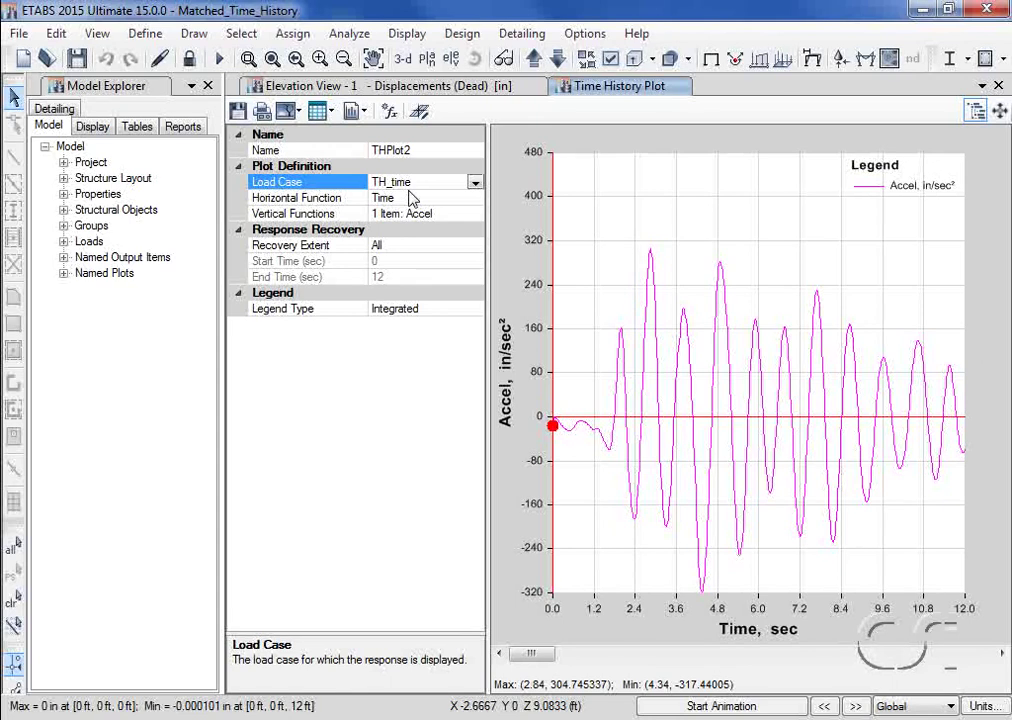